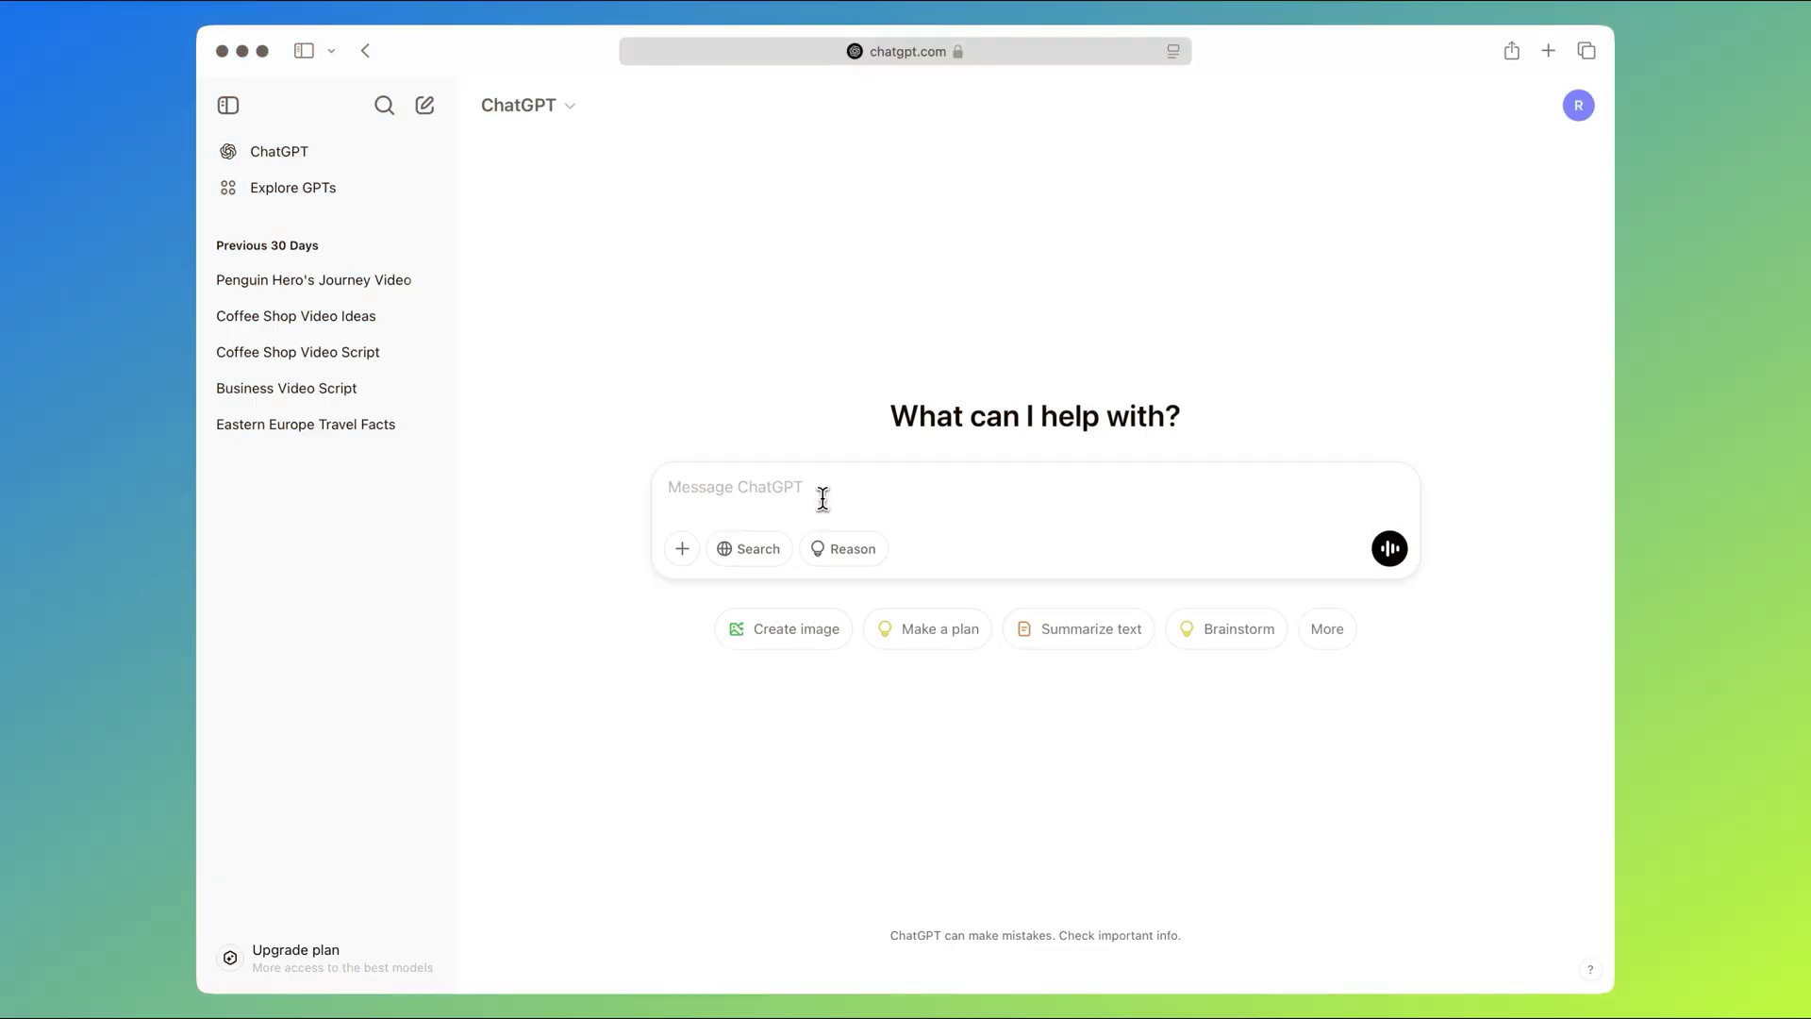
Ask for a list of lesser-known historical topics and copy 'The Phantom Time Hypothesis'
text(Give me a list of interesting but lesser known historical top)
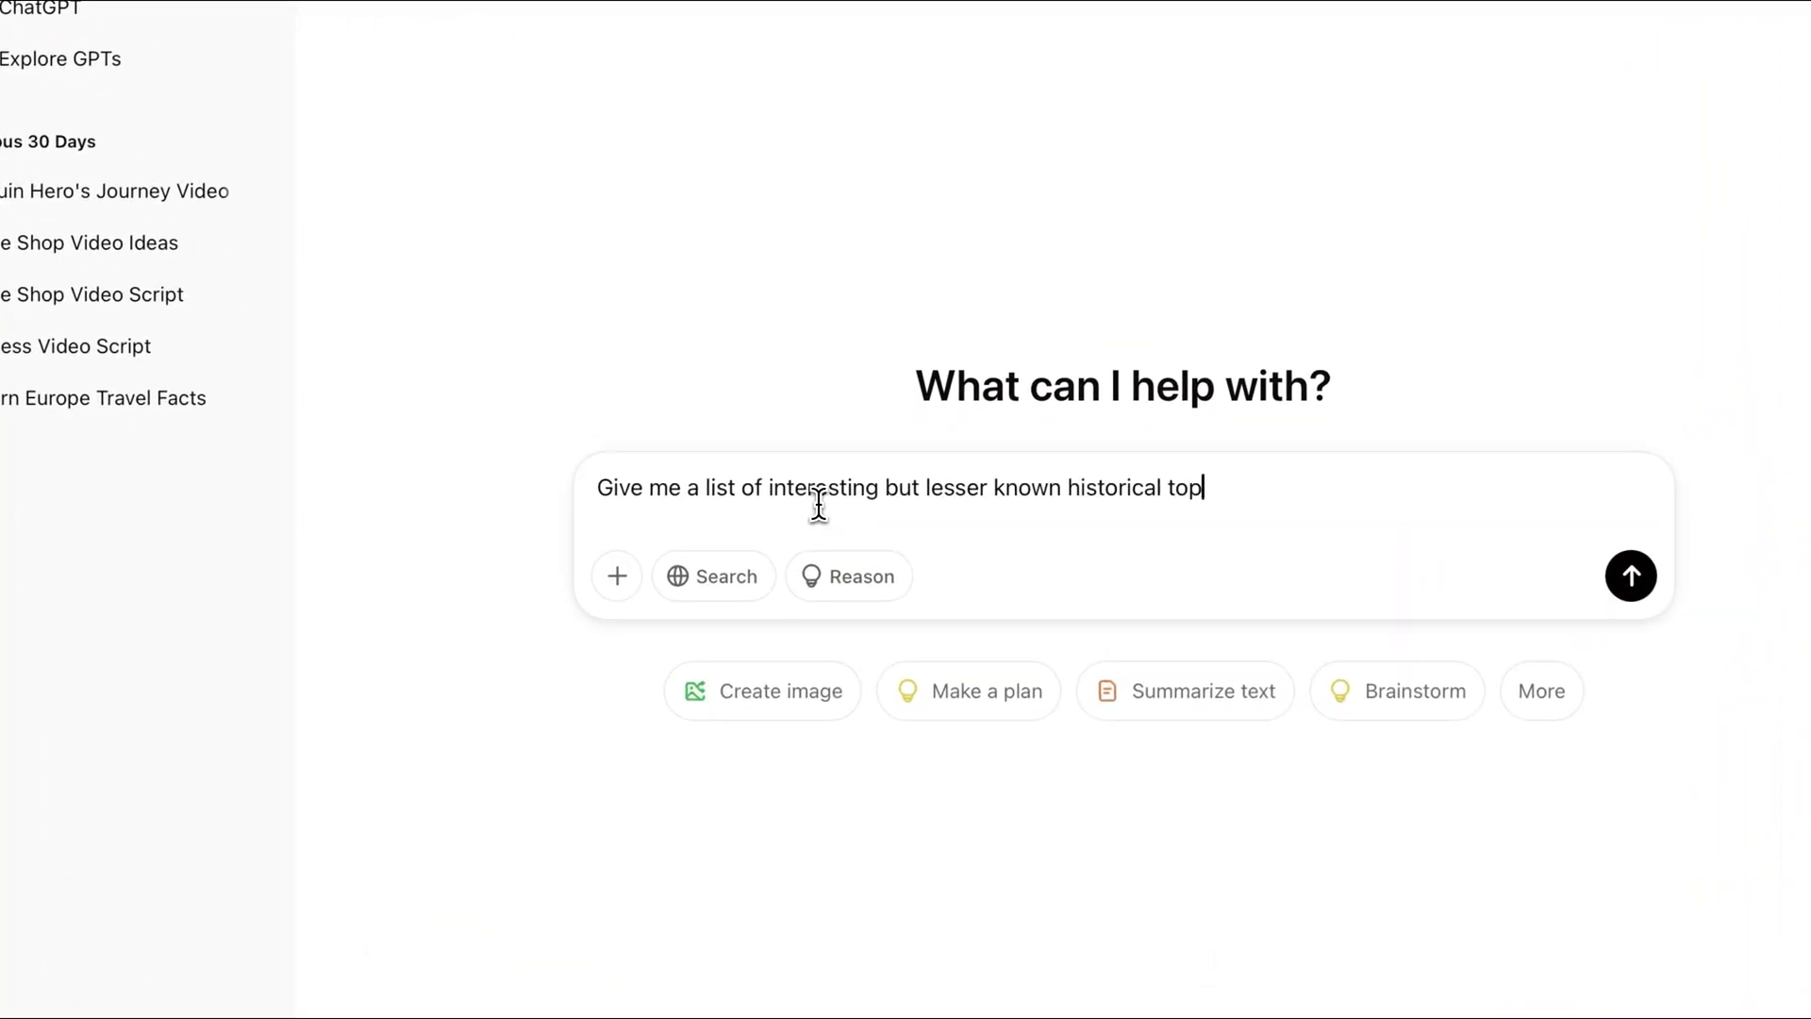
text(ics)
key(Return)
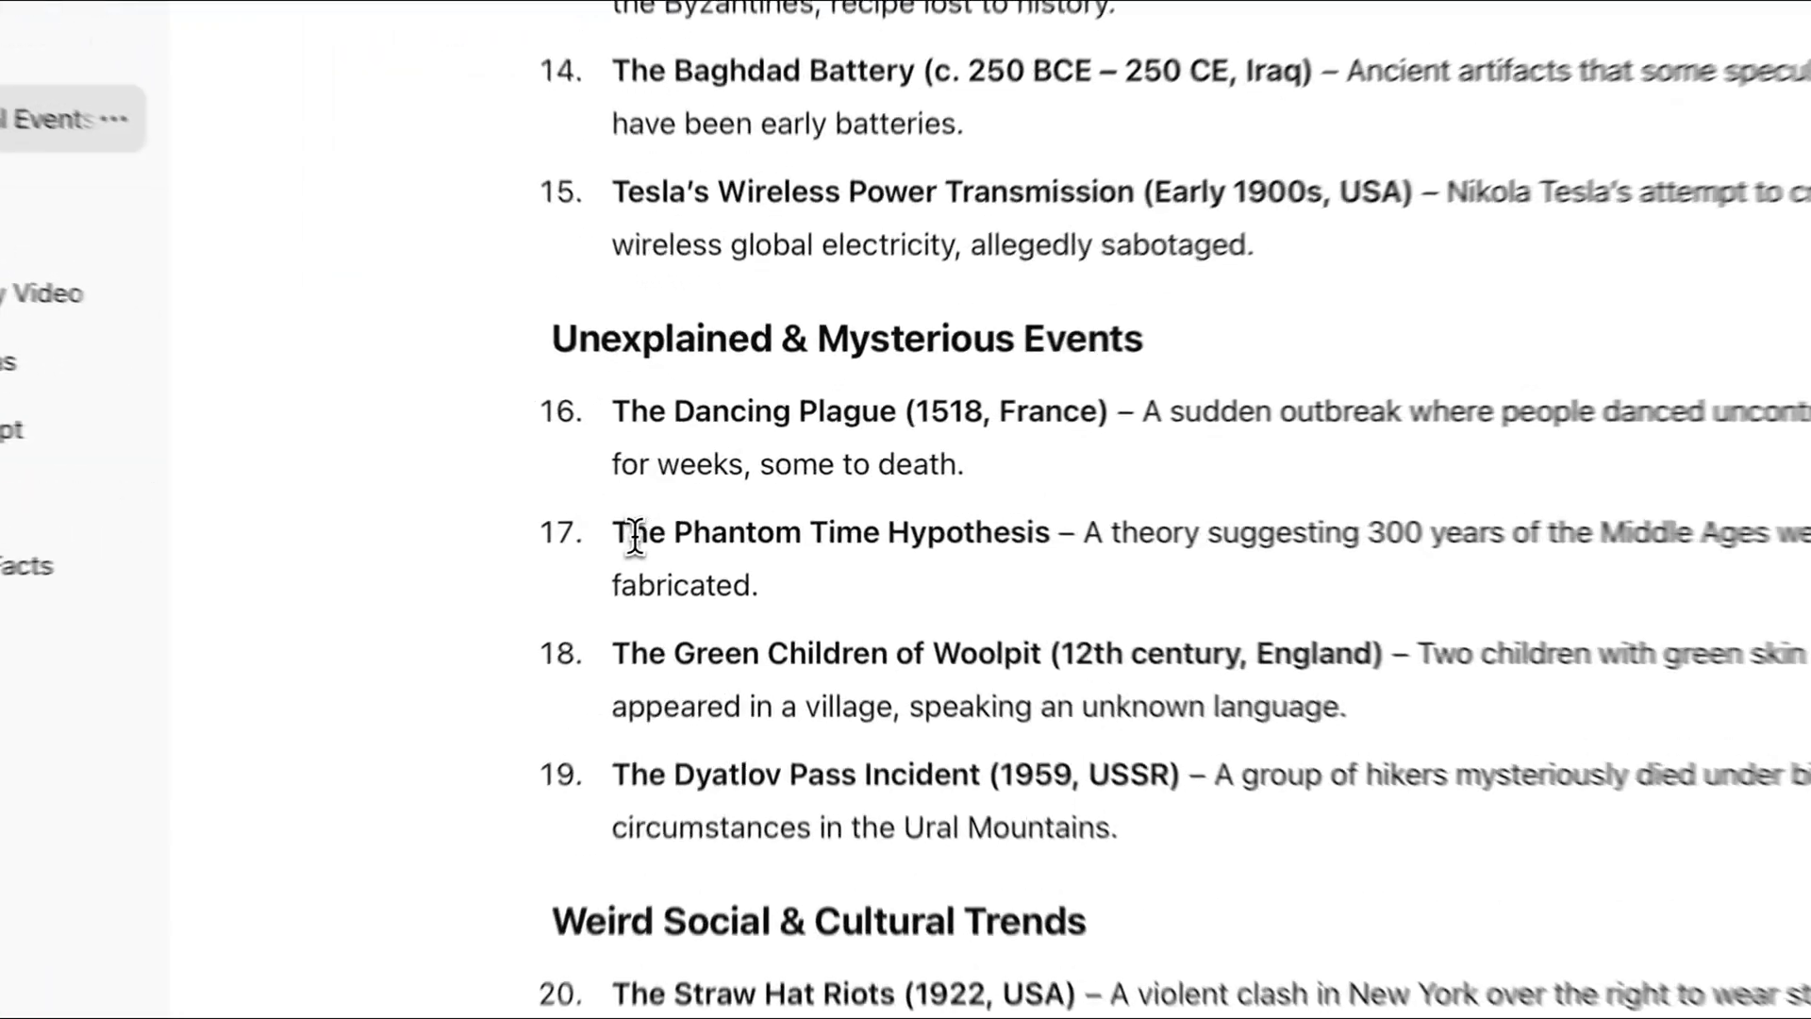
drag(635, 534, 923, 526)
key(super+c)
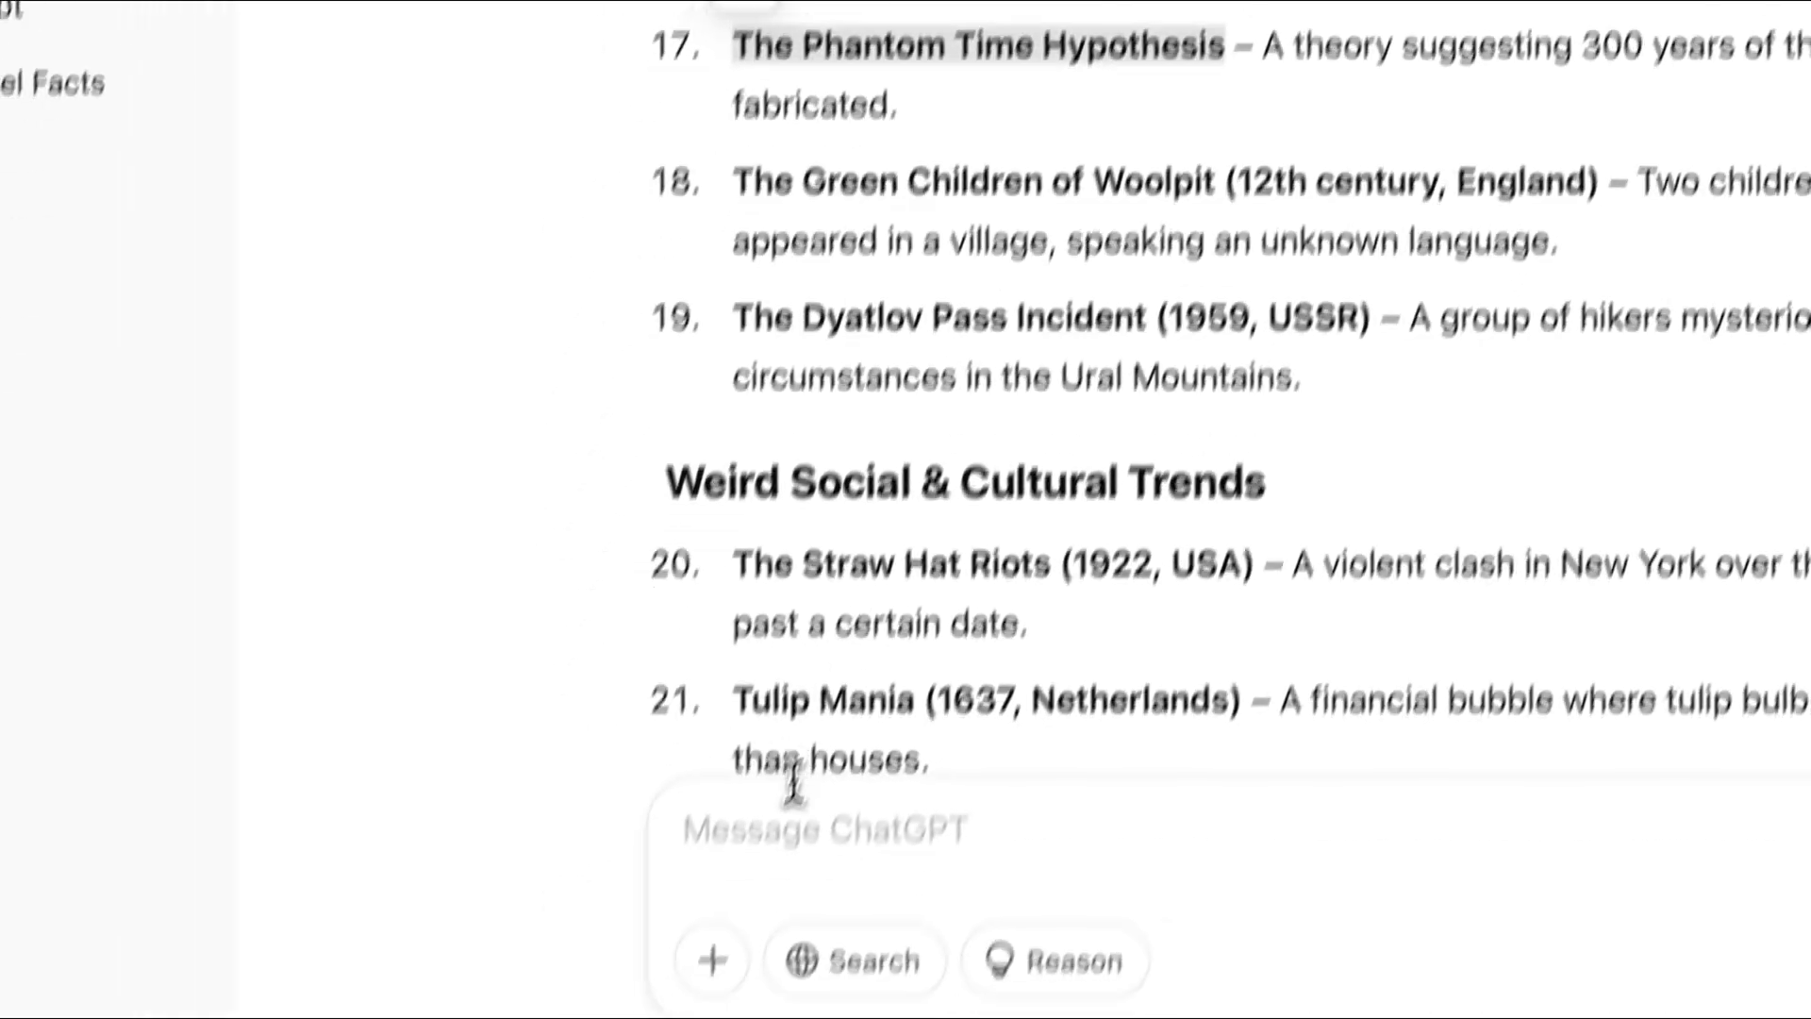
Ask ChatGPT to gather information about The Phantom Time Hypothesis and cite its sources
click(820, 727)
text(Gather information about)
key(super+v)
text(.)
key(shift+Return)
text(Also please cite your sourc)
text(es)
key(Return)
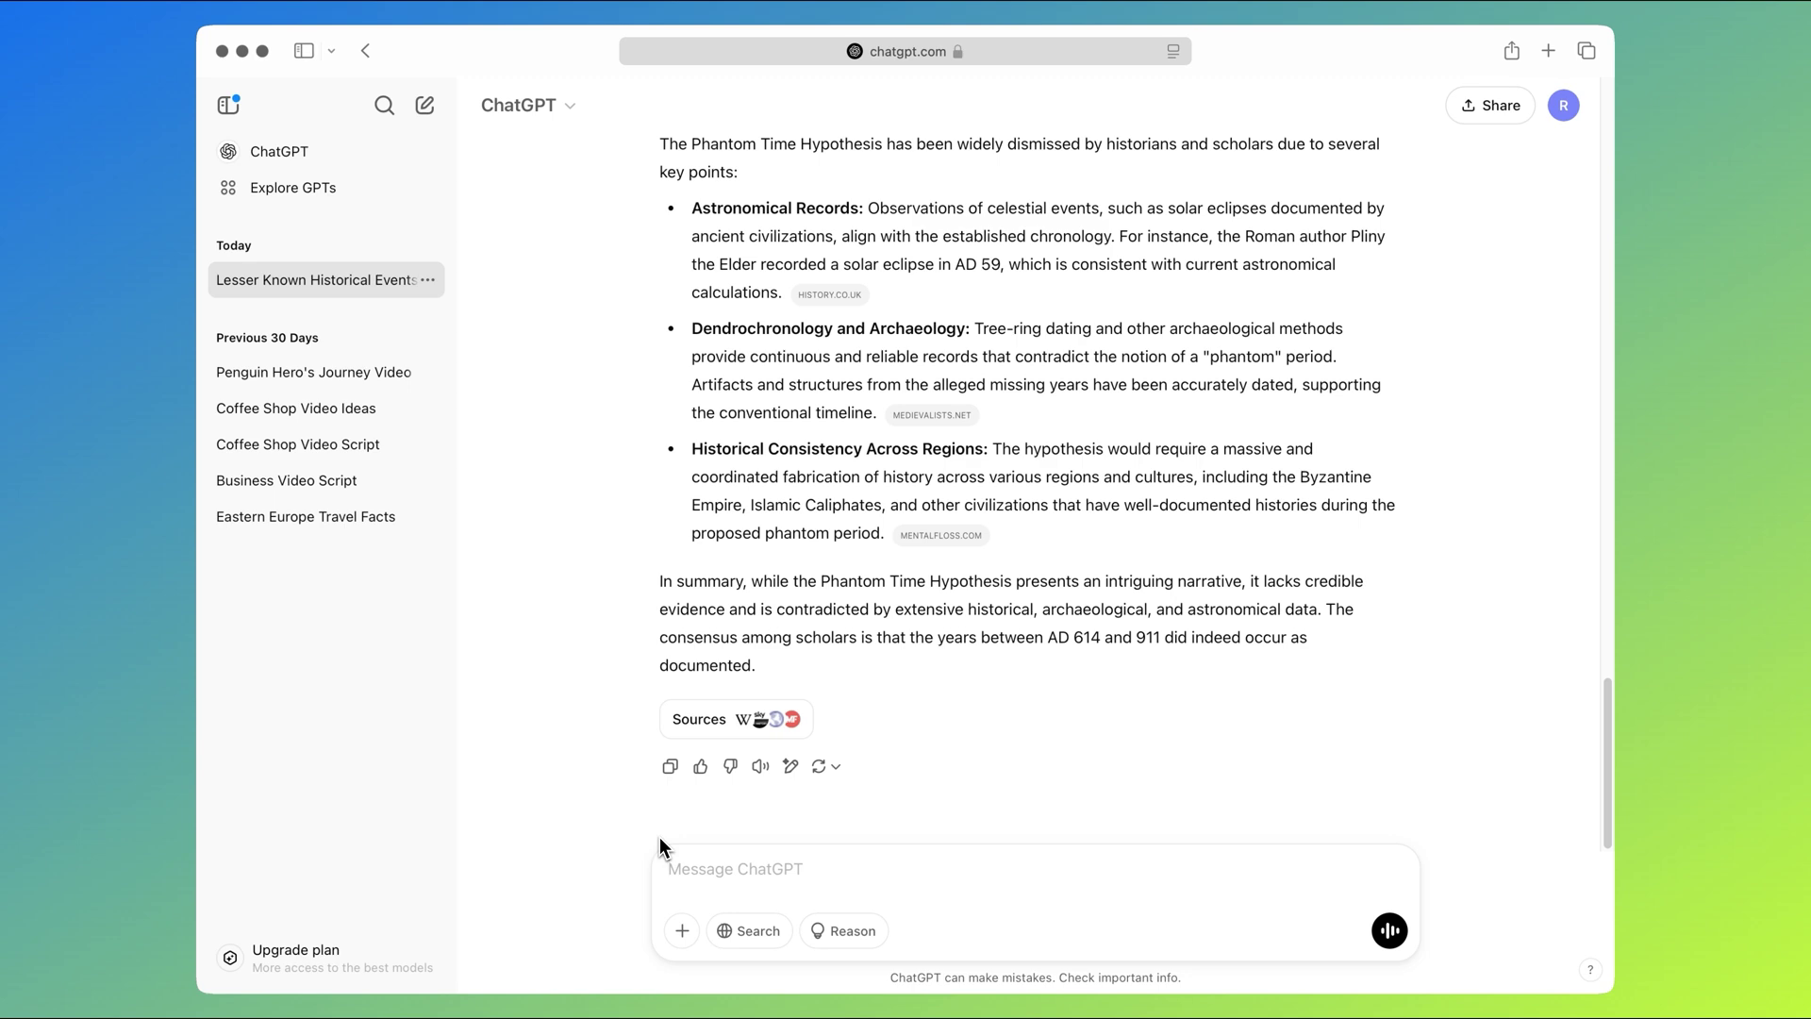
Request a plain narration script without timestamps or instructions, copy it, and go to the GPTs directory
text(generate the script without a)
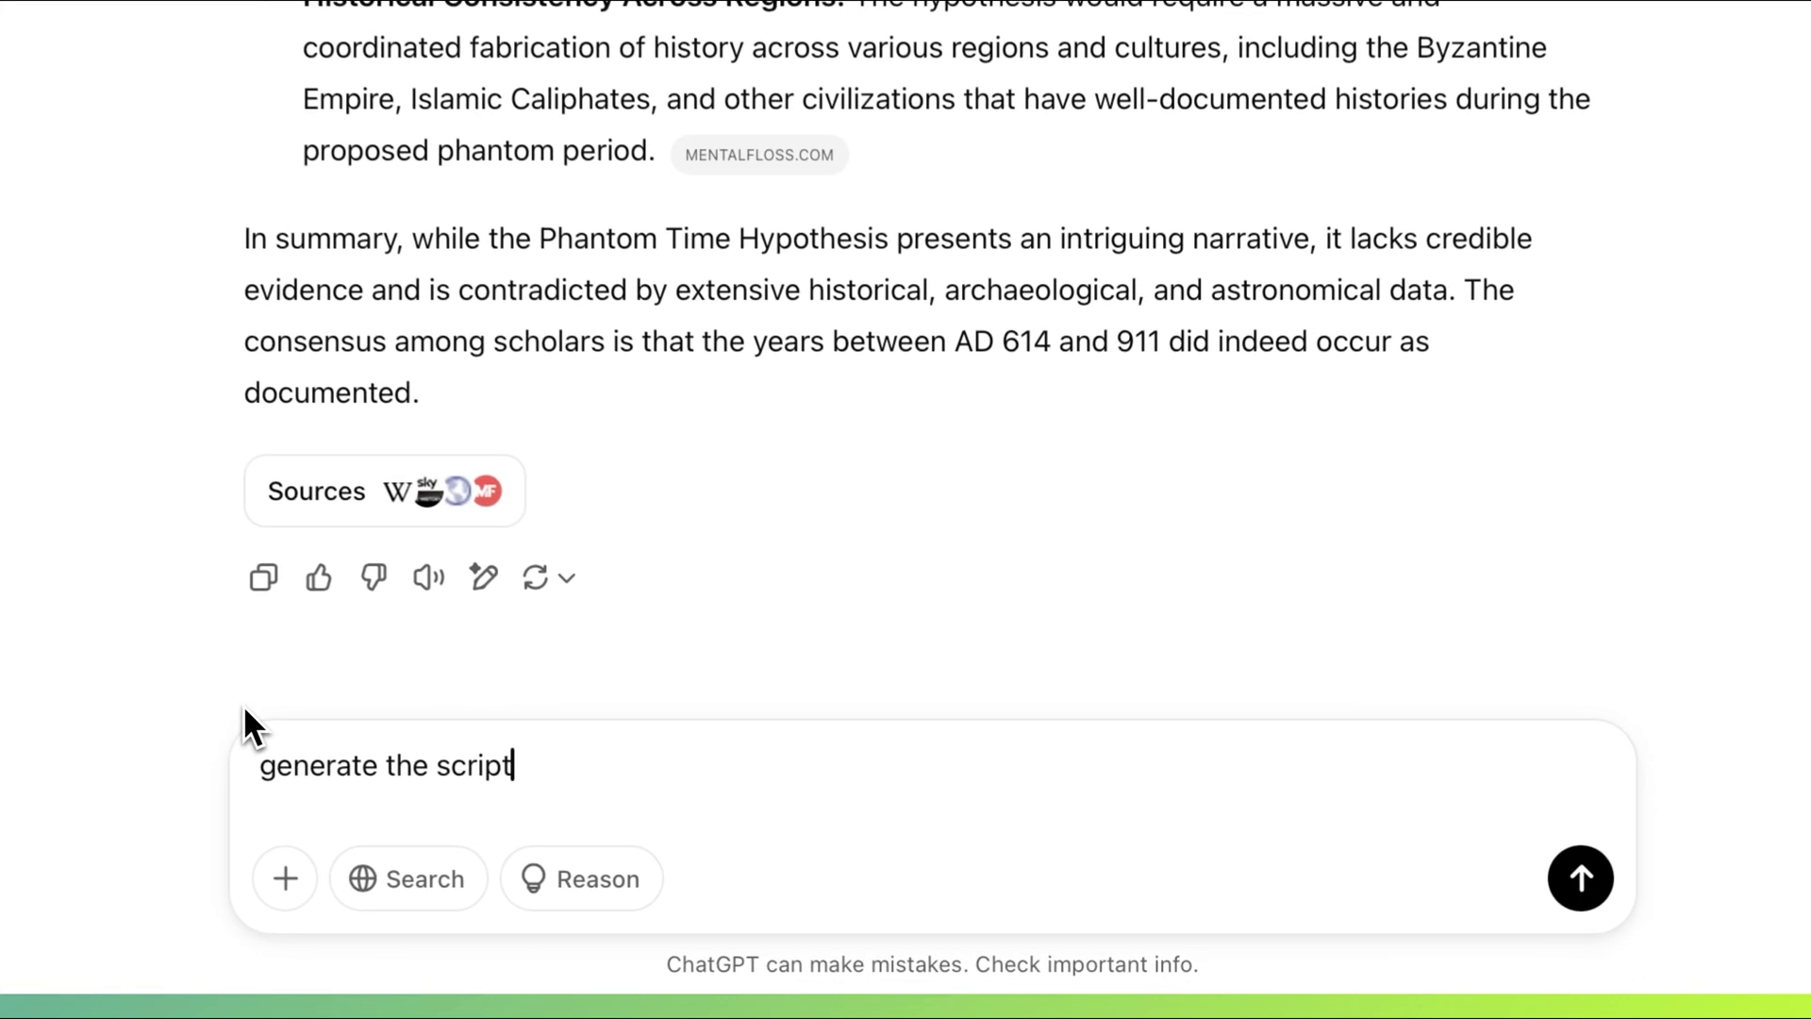
text(ny timestamps or instructions,)
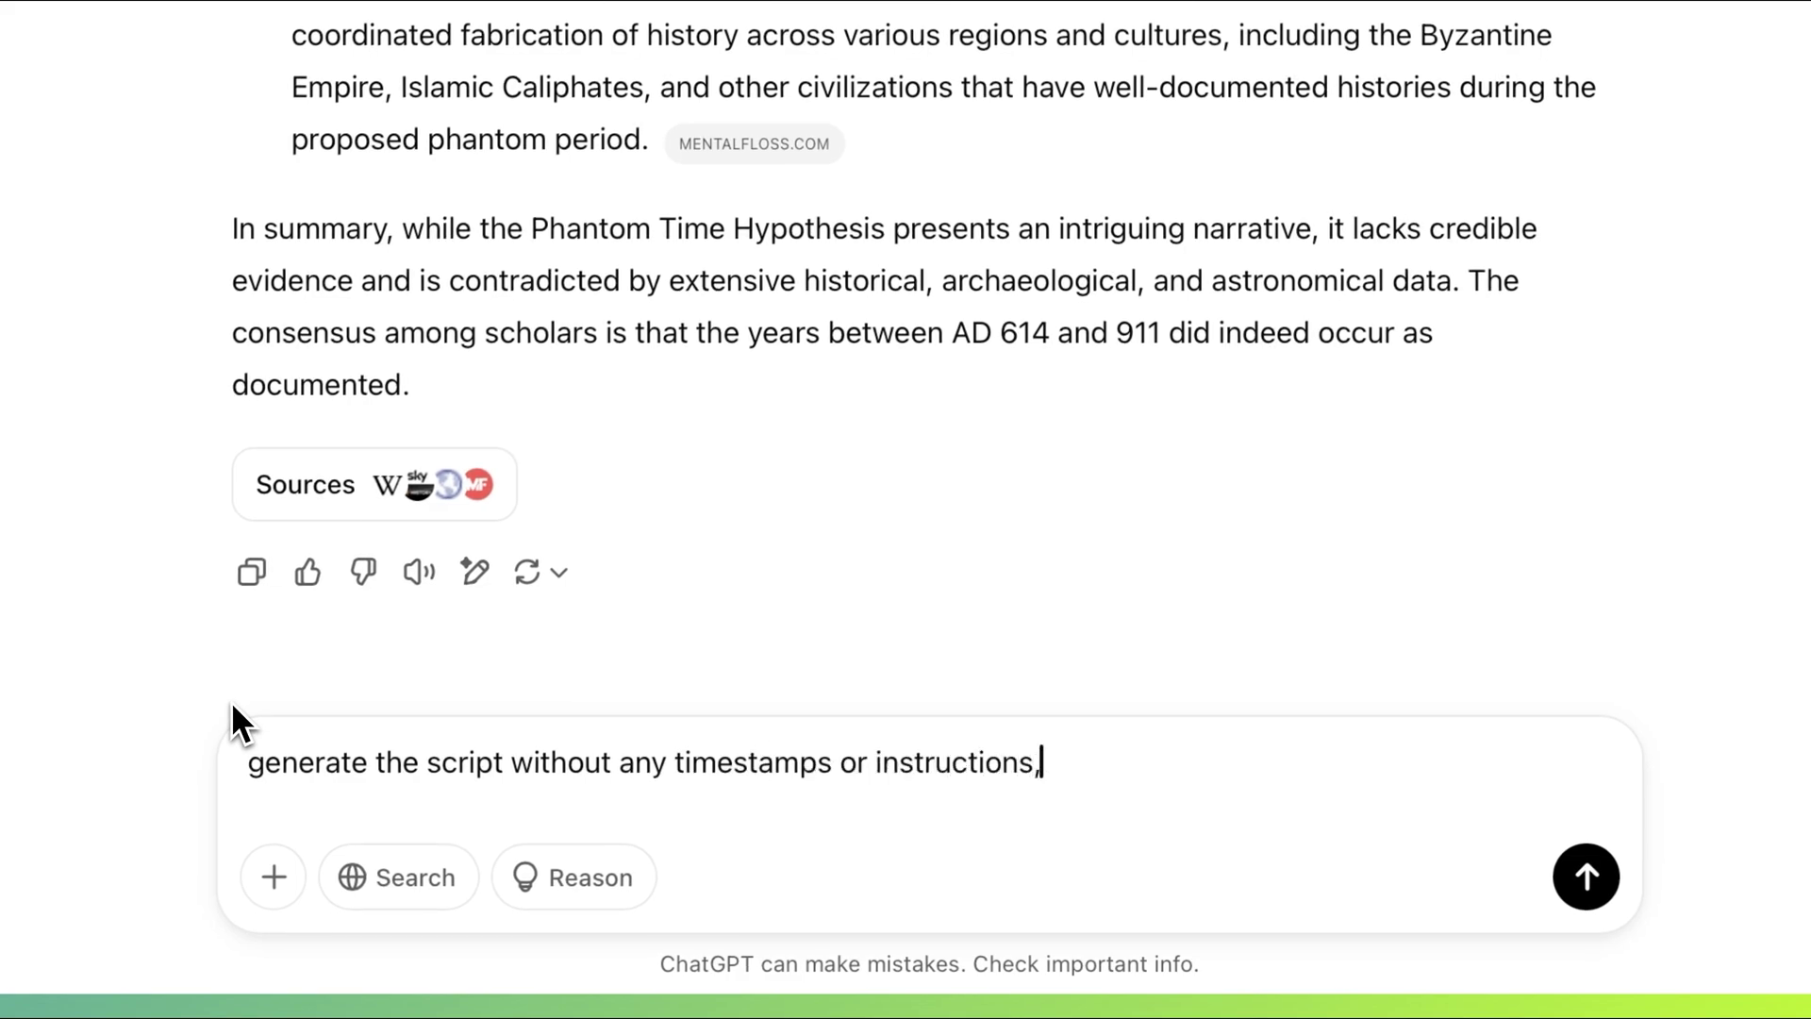
text( just the text part)
key(Return)
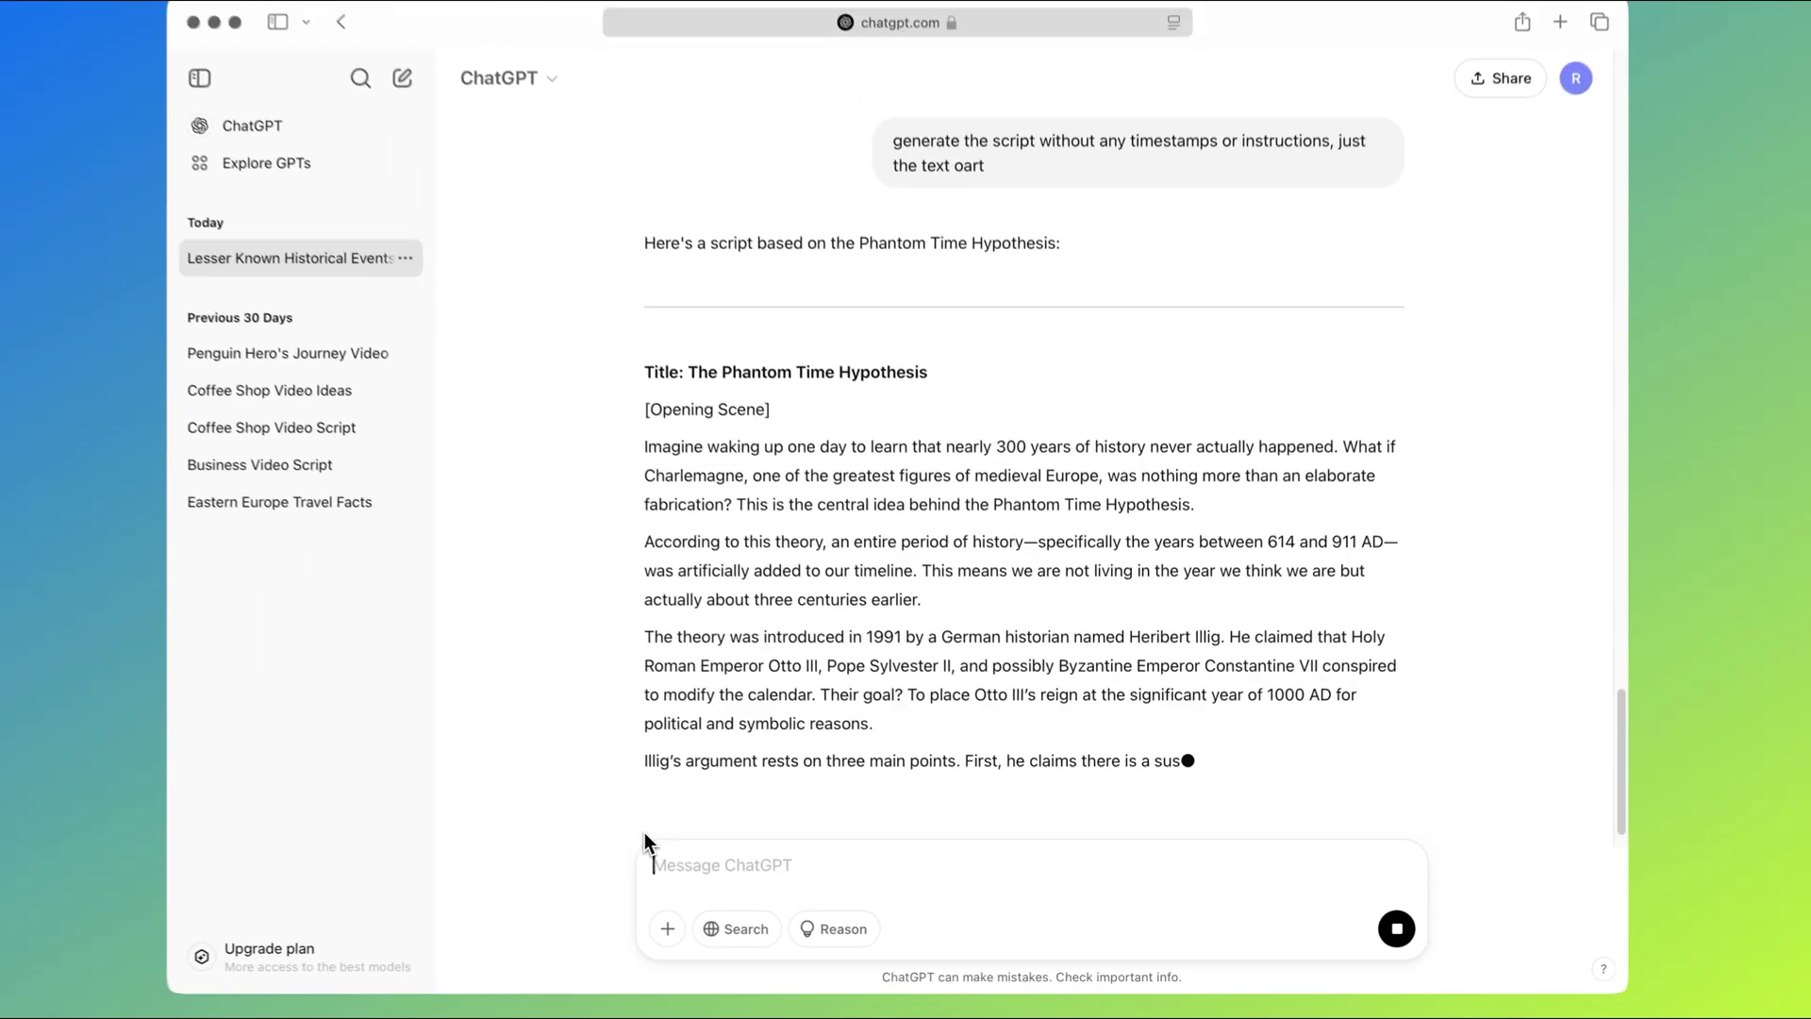
click(675, 770)
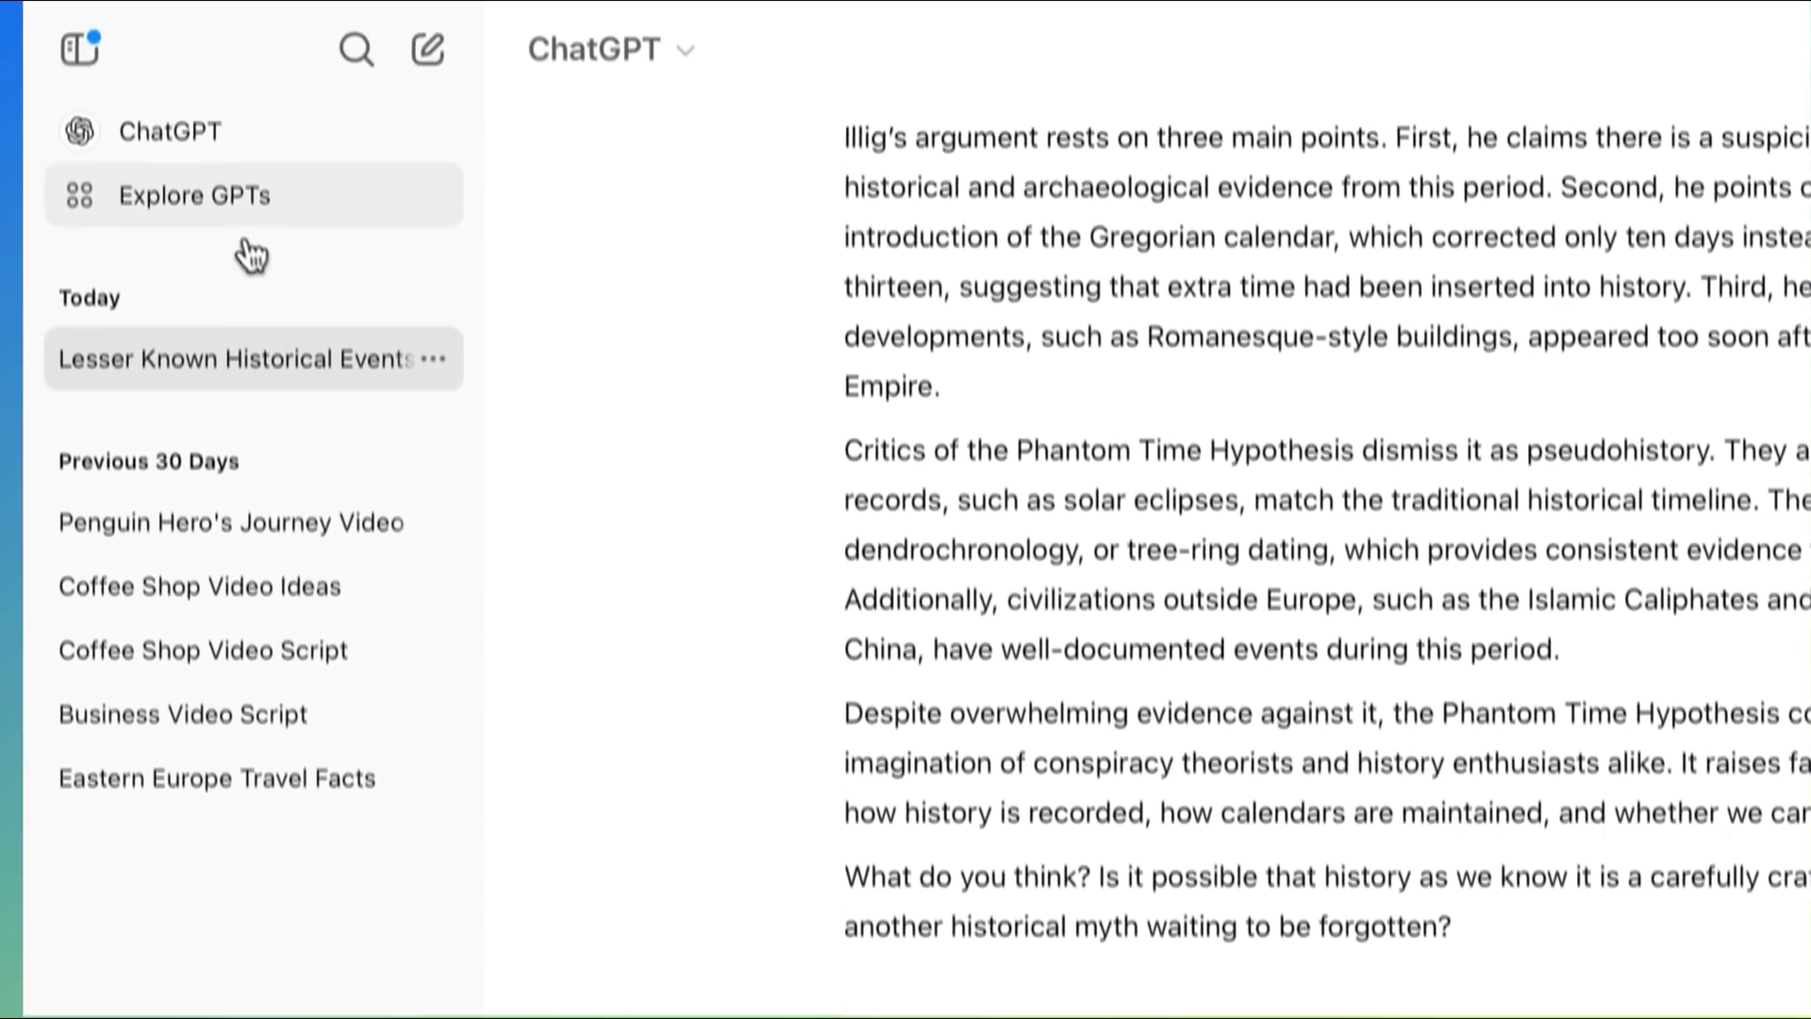
click(236, 209)
click(917, 409)
Search the GPTs for 'free ai video' and start a chat with Flixier Video GPT
text(free ai video)
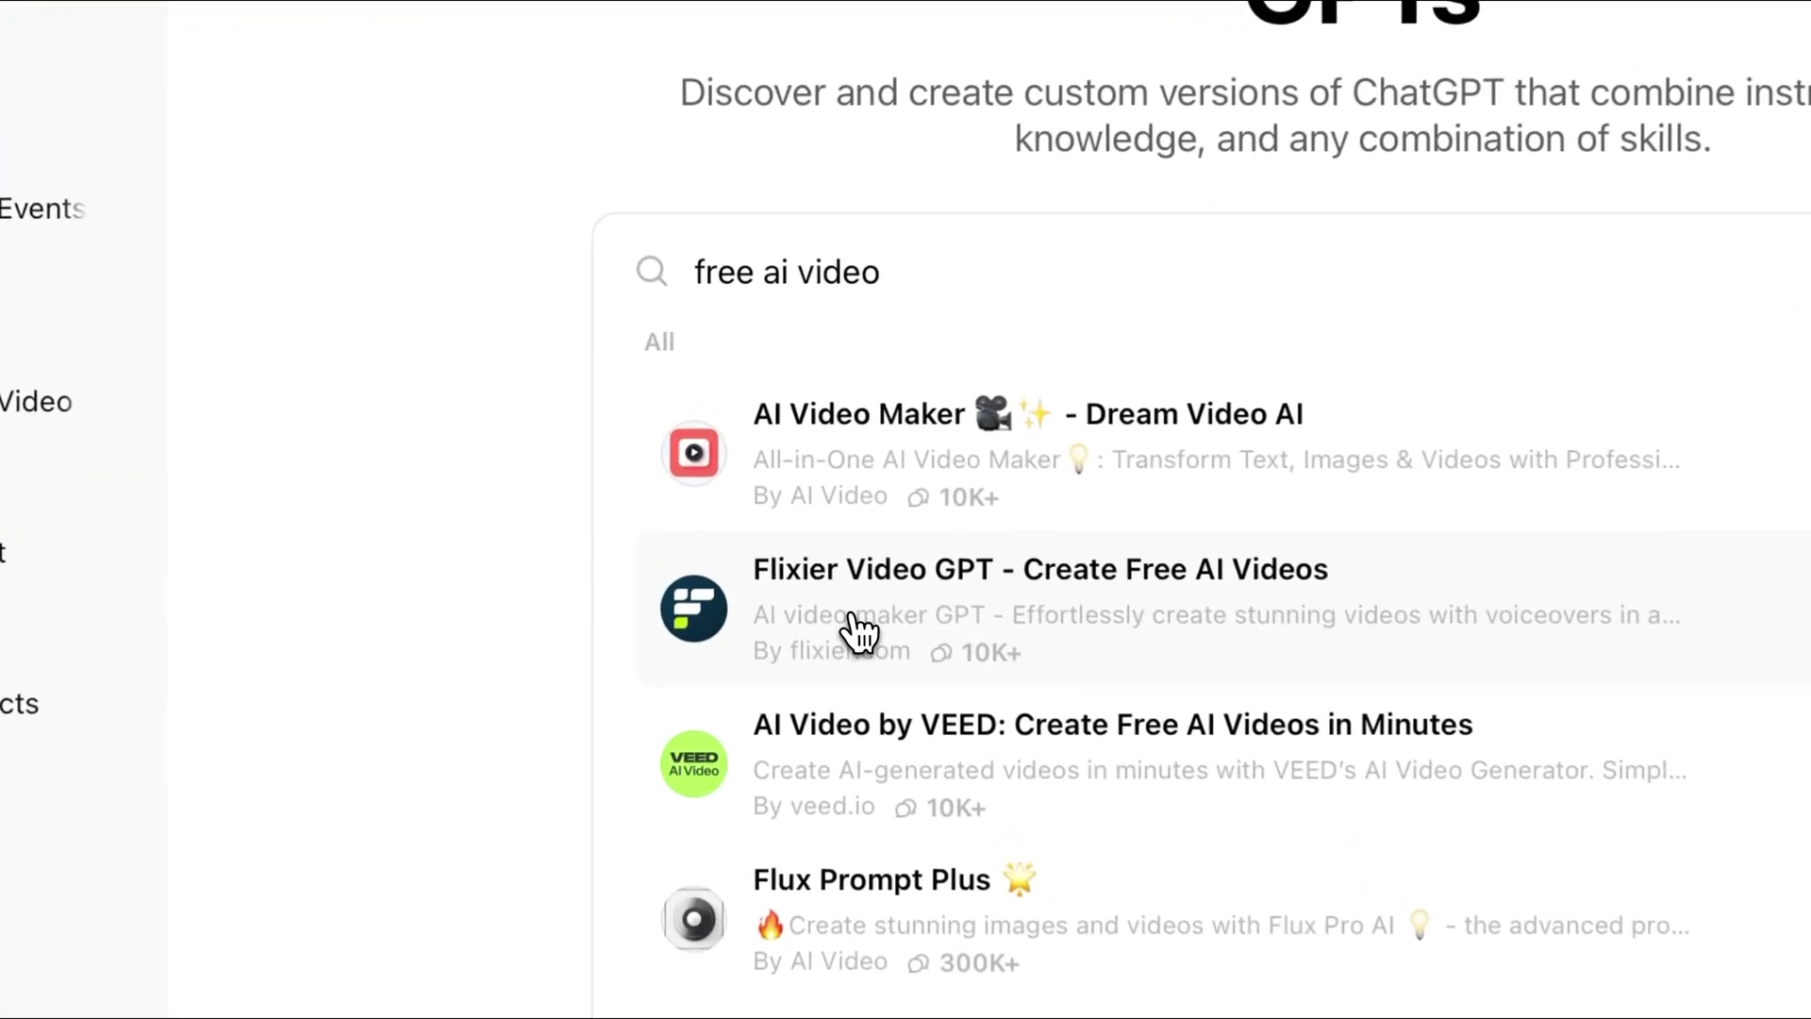
click(779, 484)
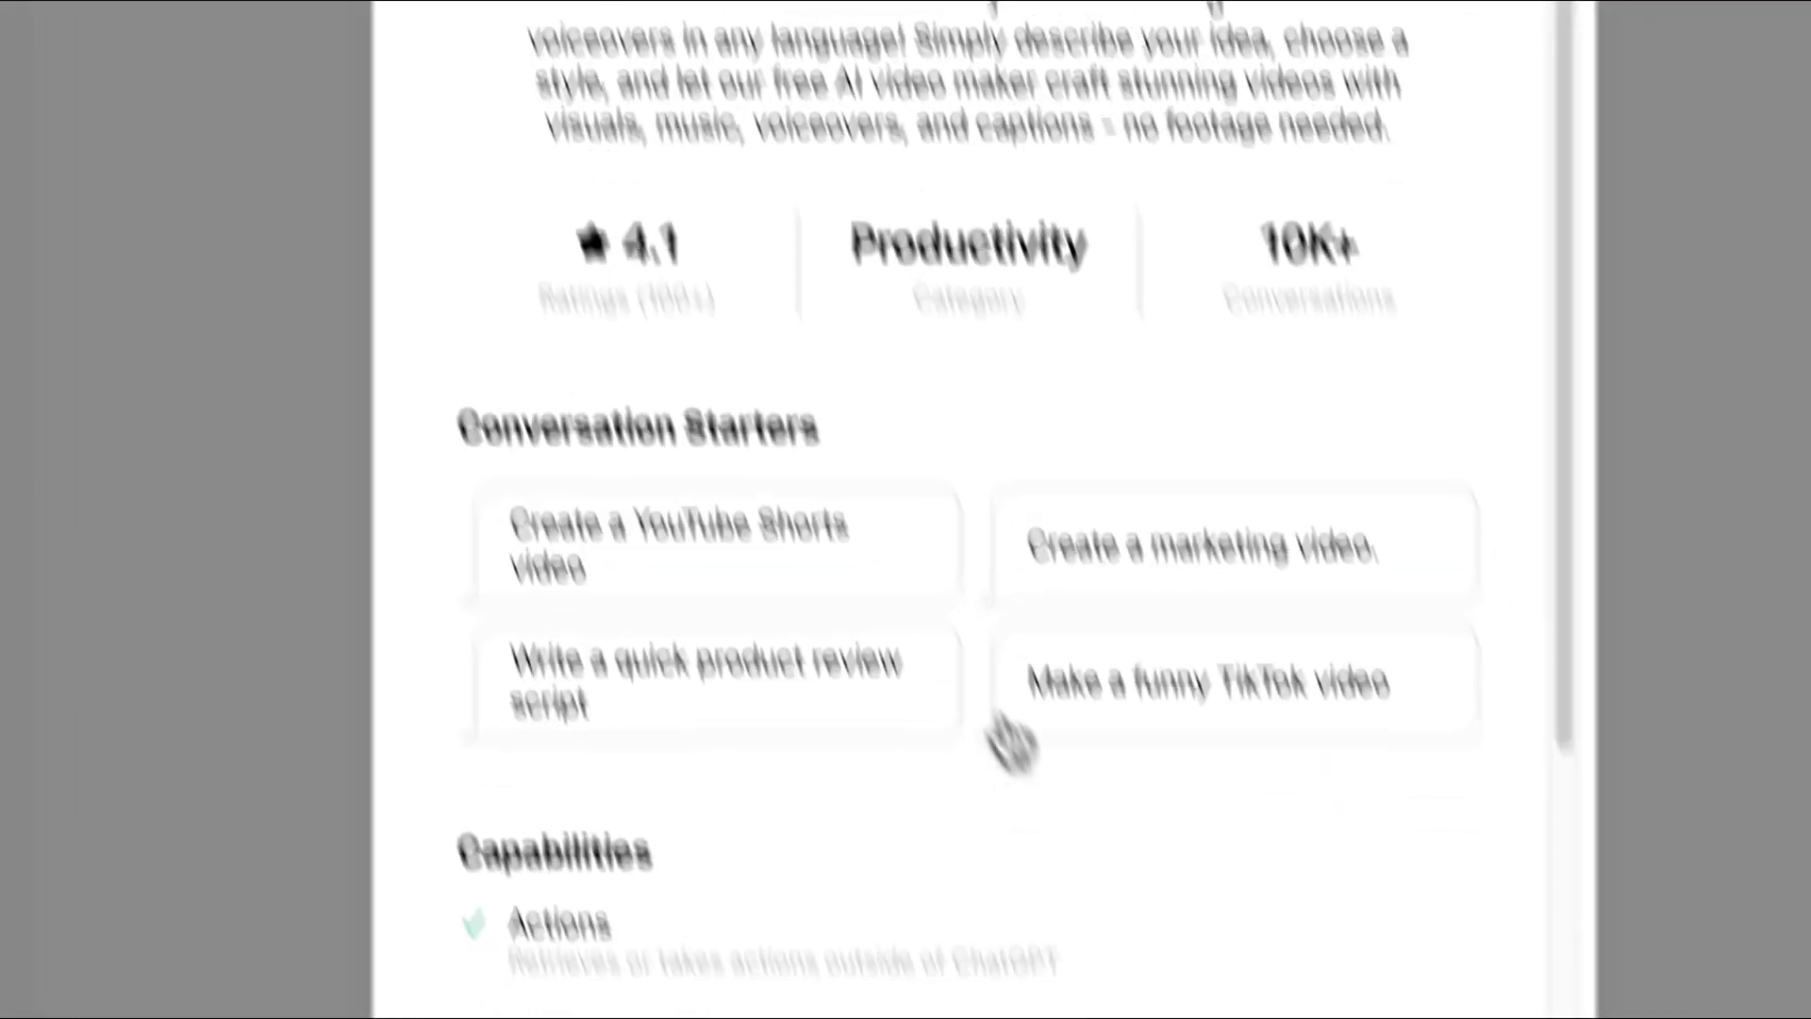
click(1010, 905)
Request a 16:9 video with friendly tone and male voice using the pasted script, then open it in Flixier
text(generate a 16:9 )
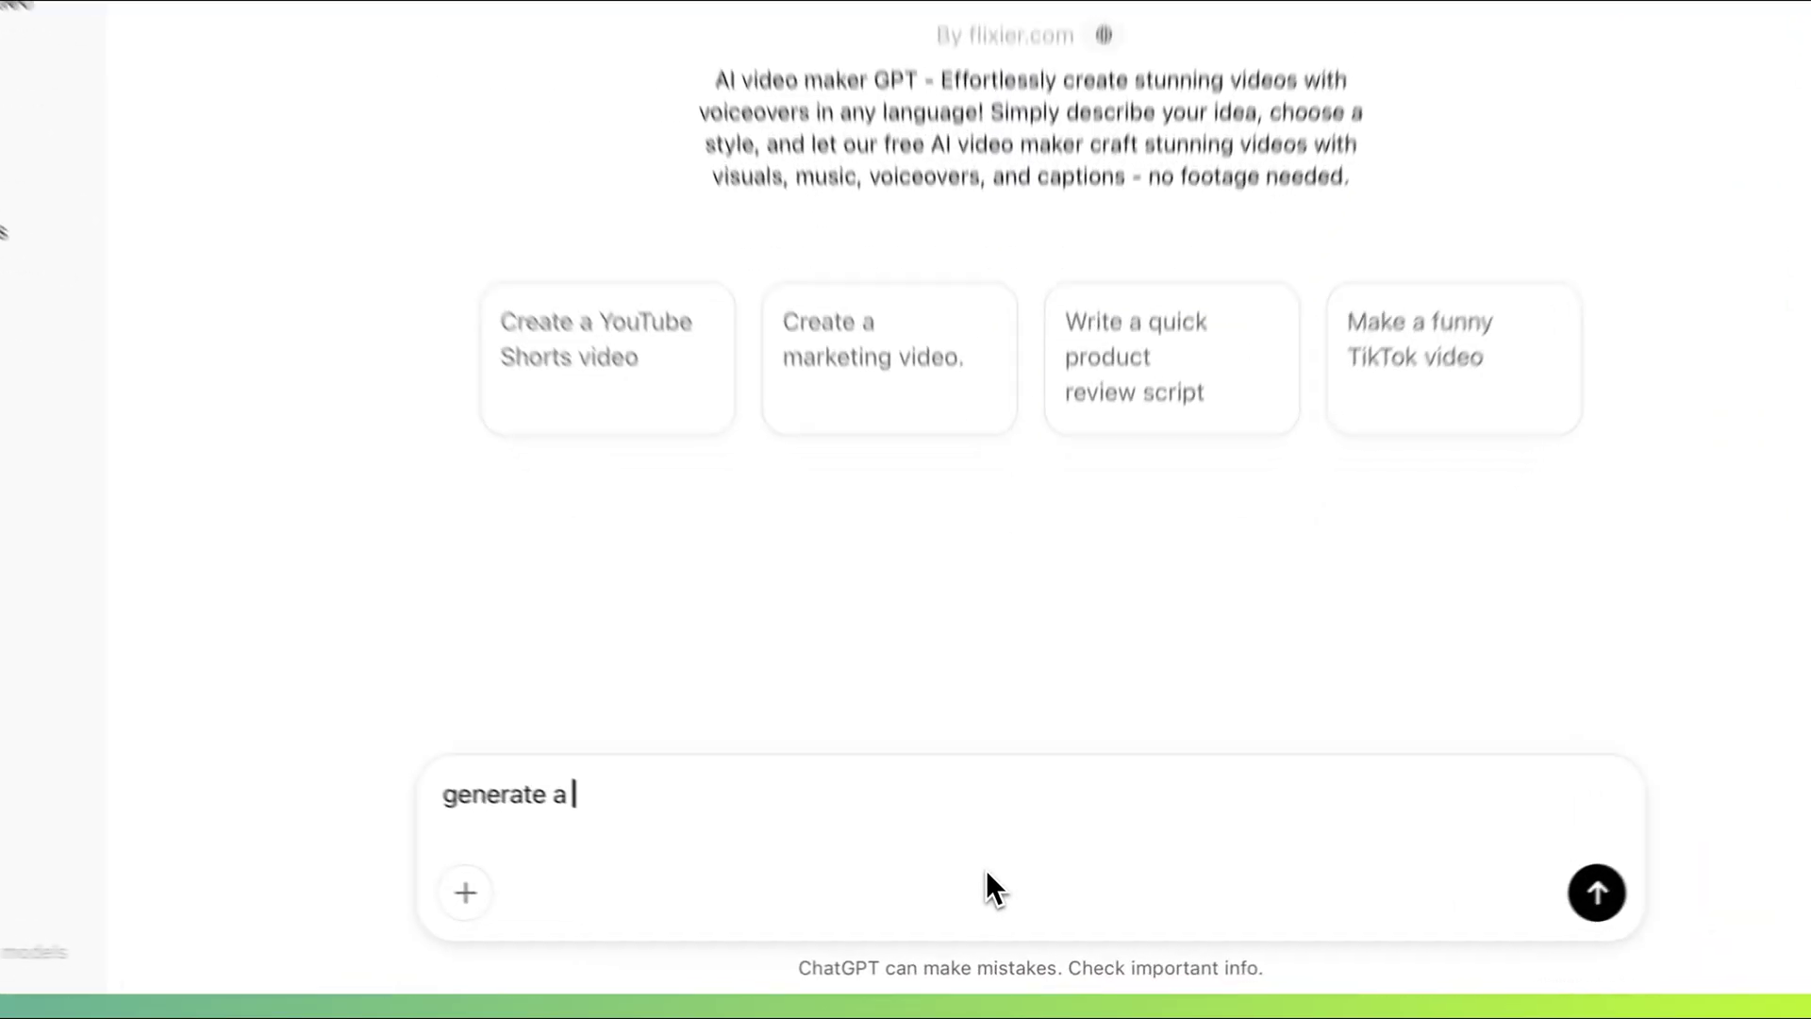
text(video)
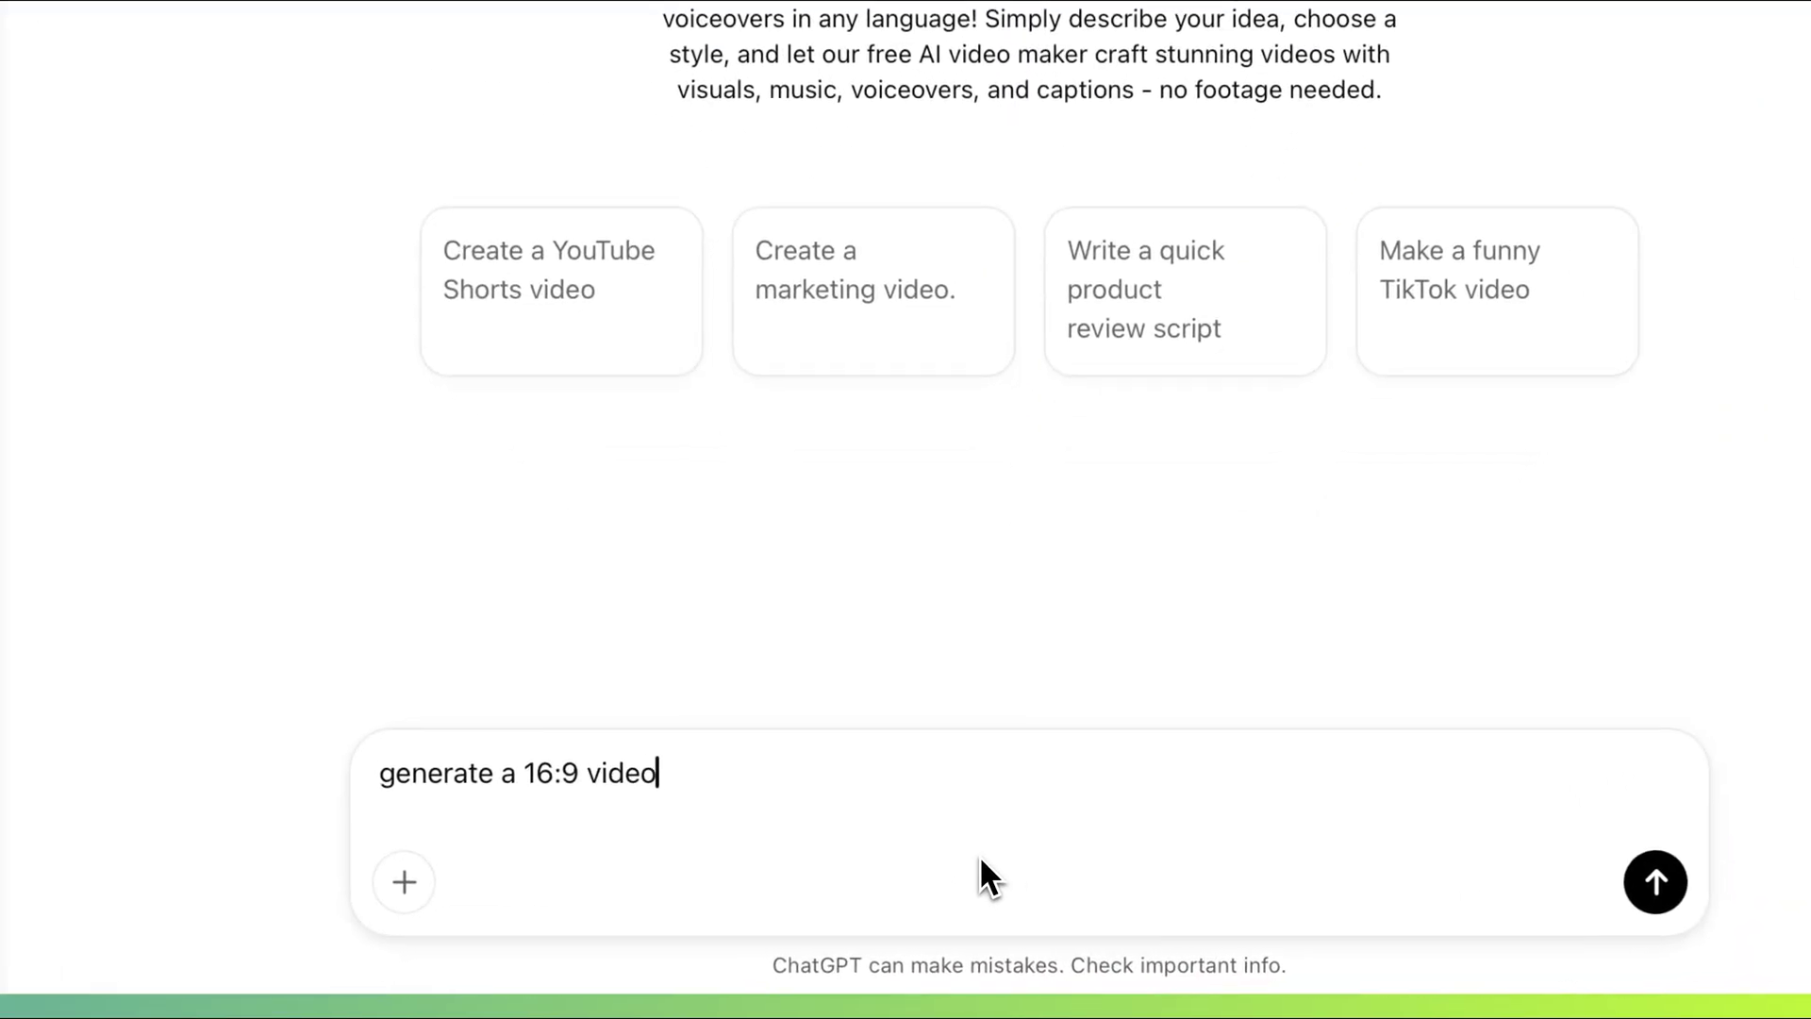
text(, friendly tone, male )
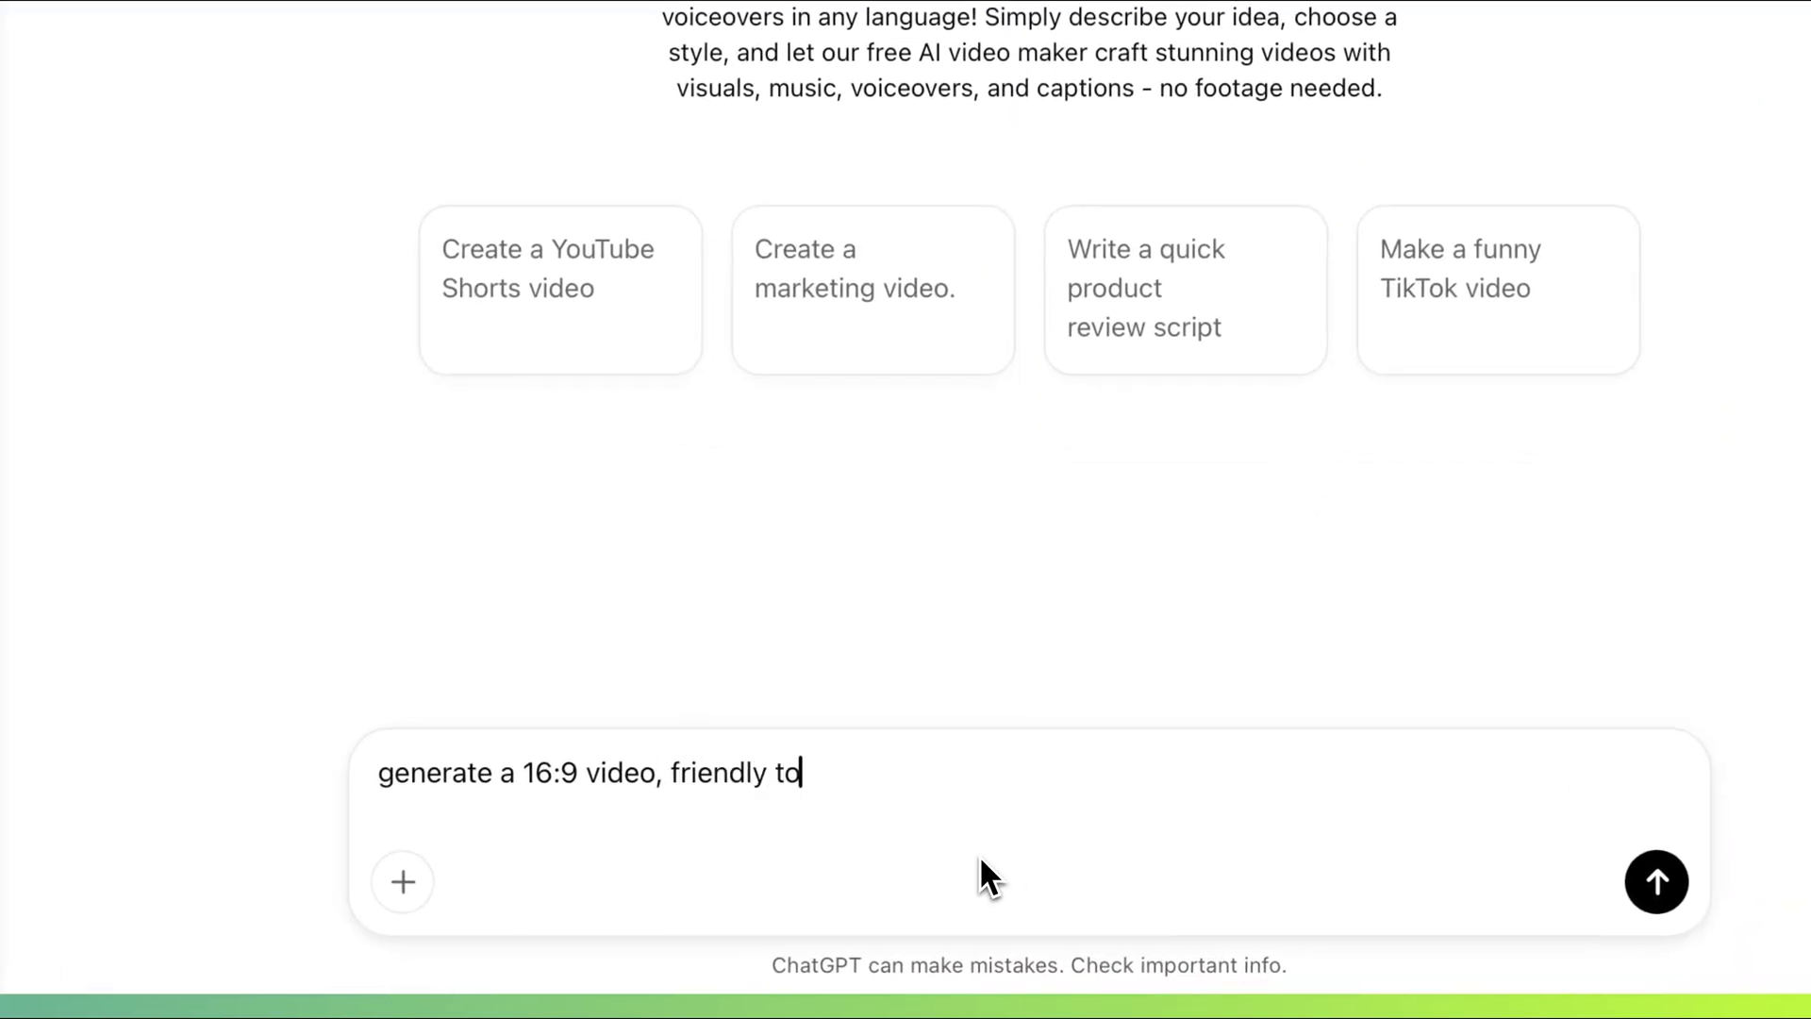
text(voice.)
key(shift+Return)
text(this is my script:)
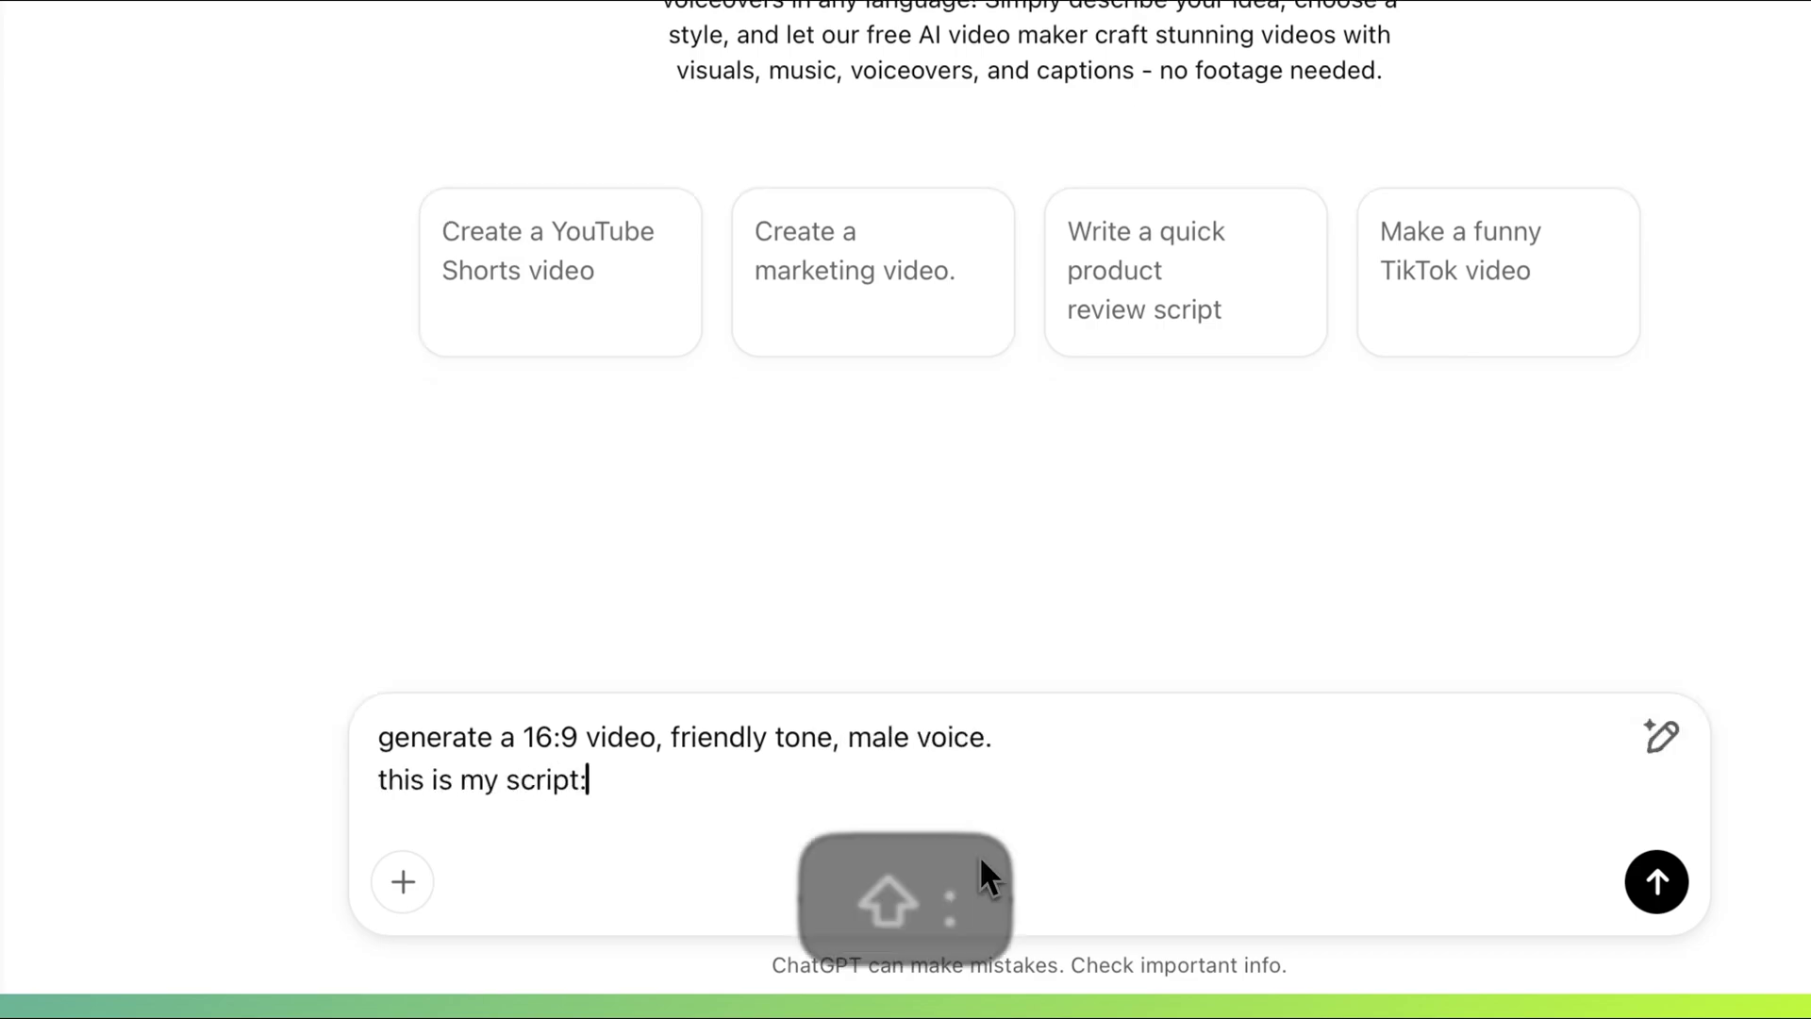
key(super+v)
key(Return)
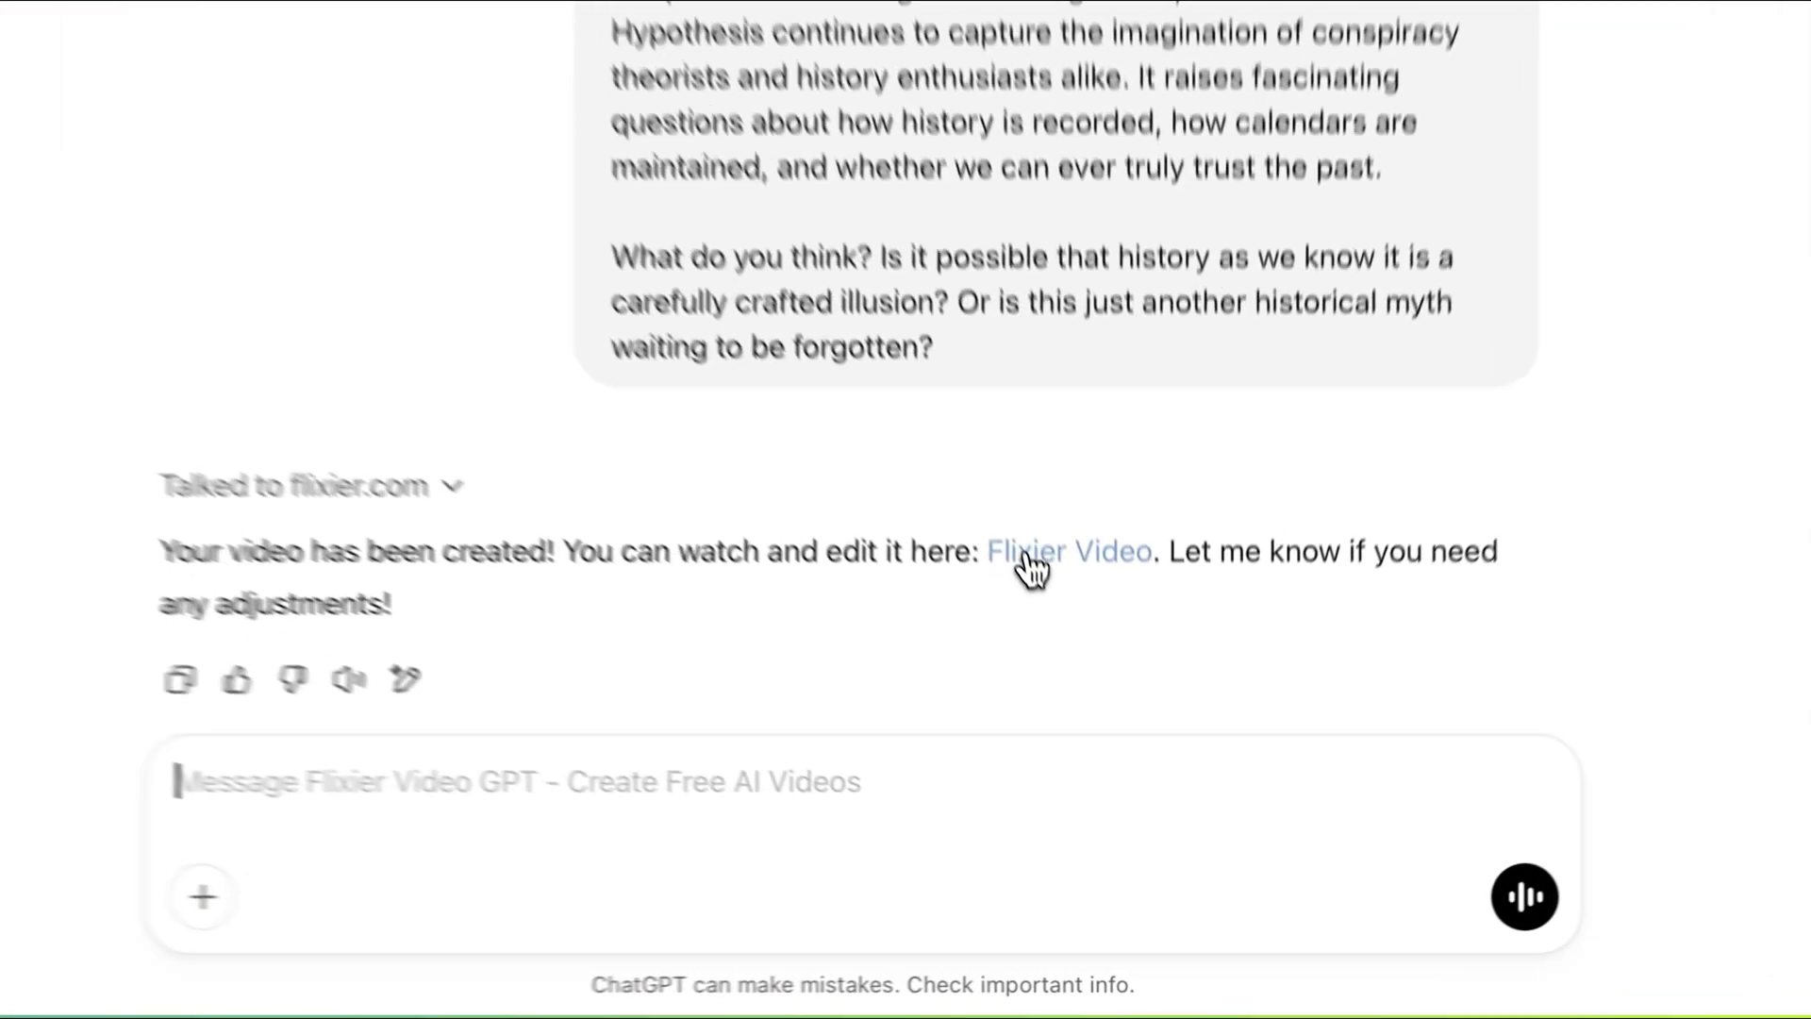
click(1058, 798)
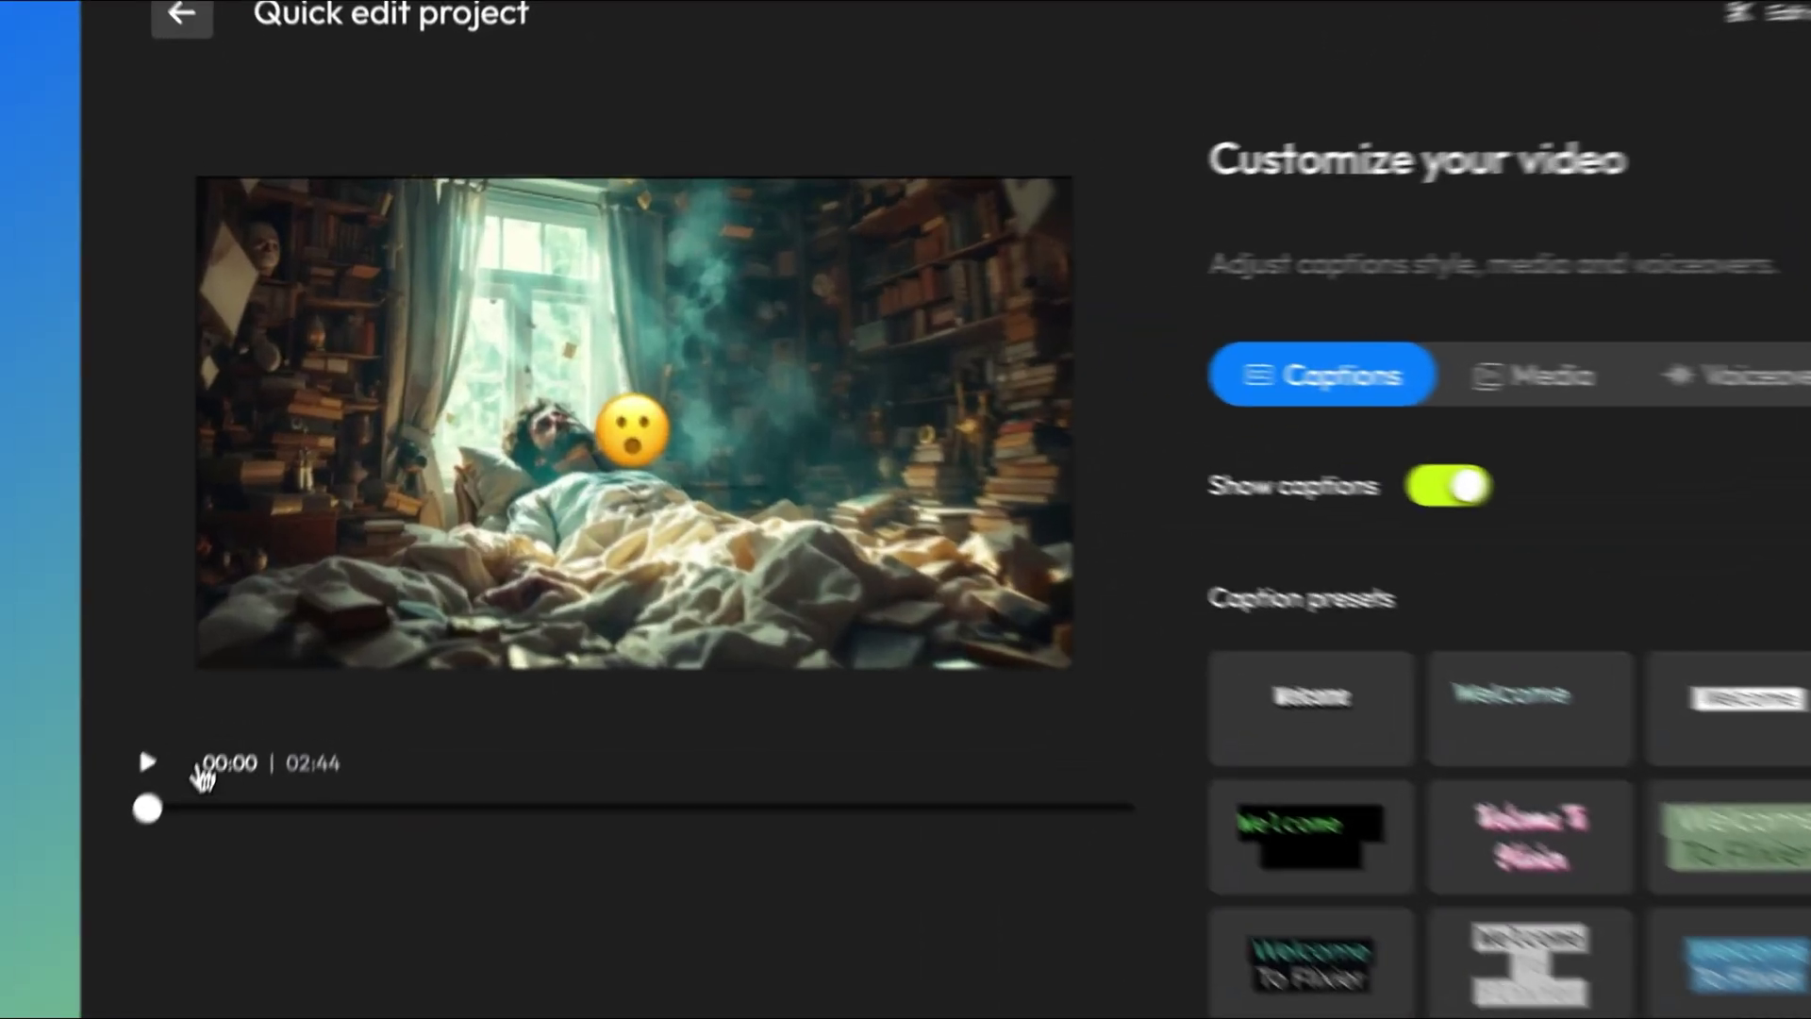
Play the captioned Phantom Time video preview, then show its media clips
click(239, 583)
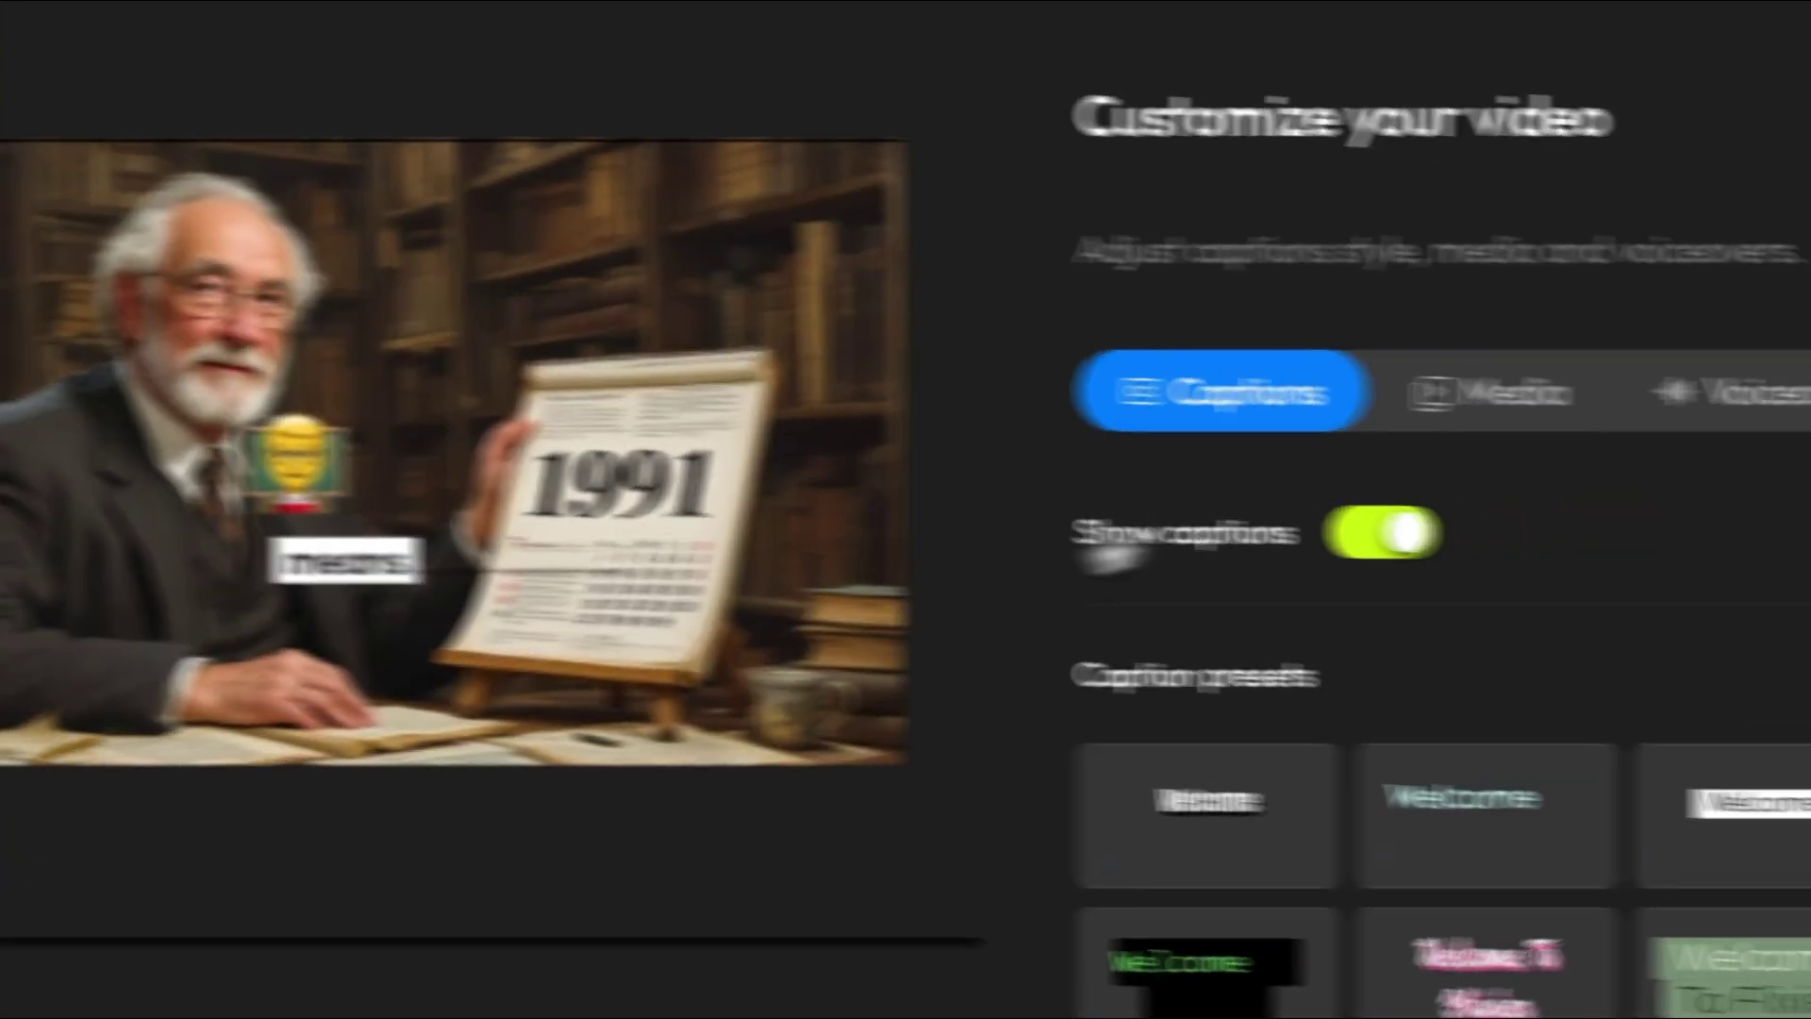
click(1745, 393)
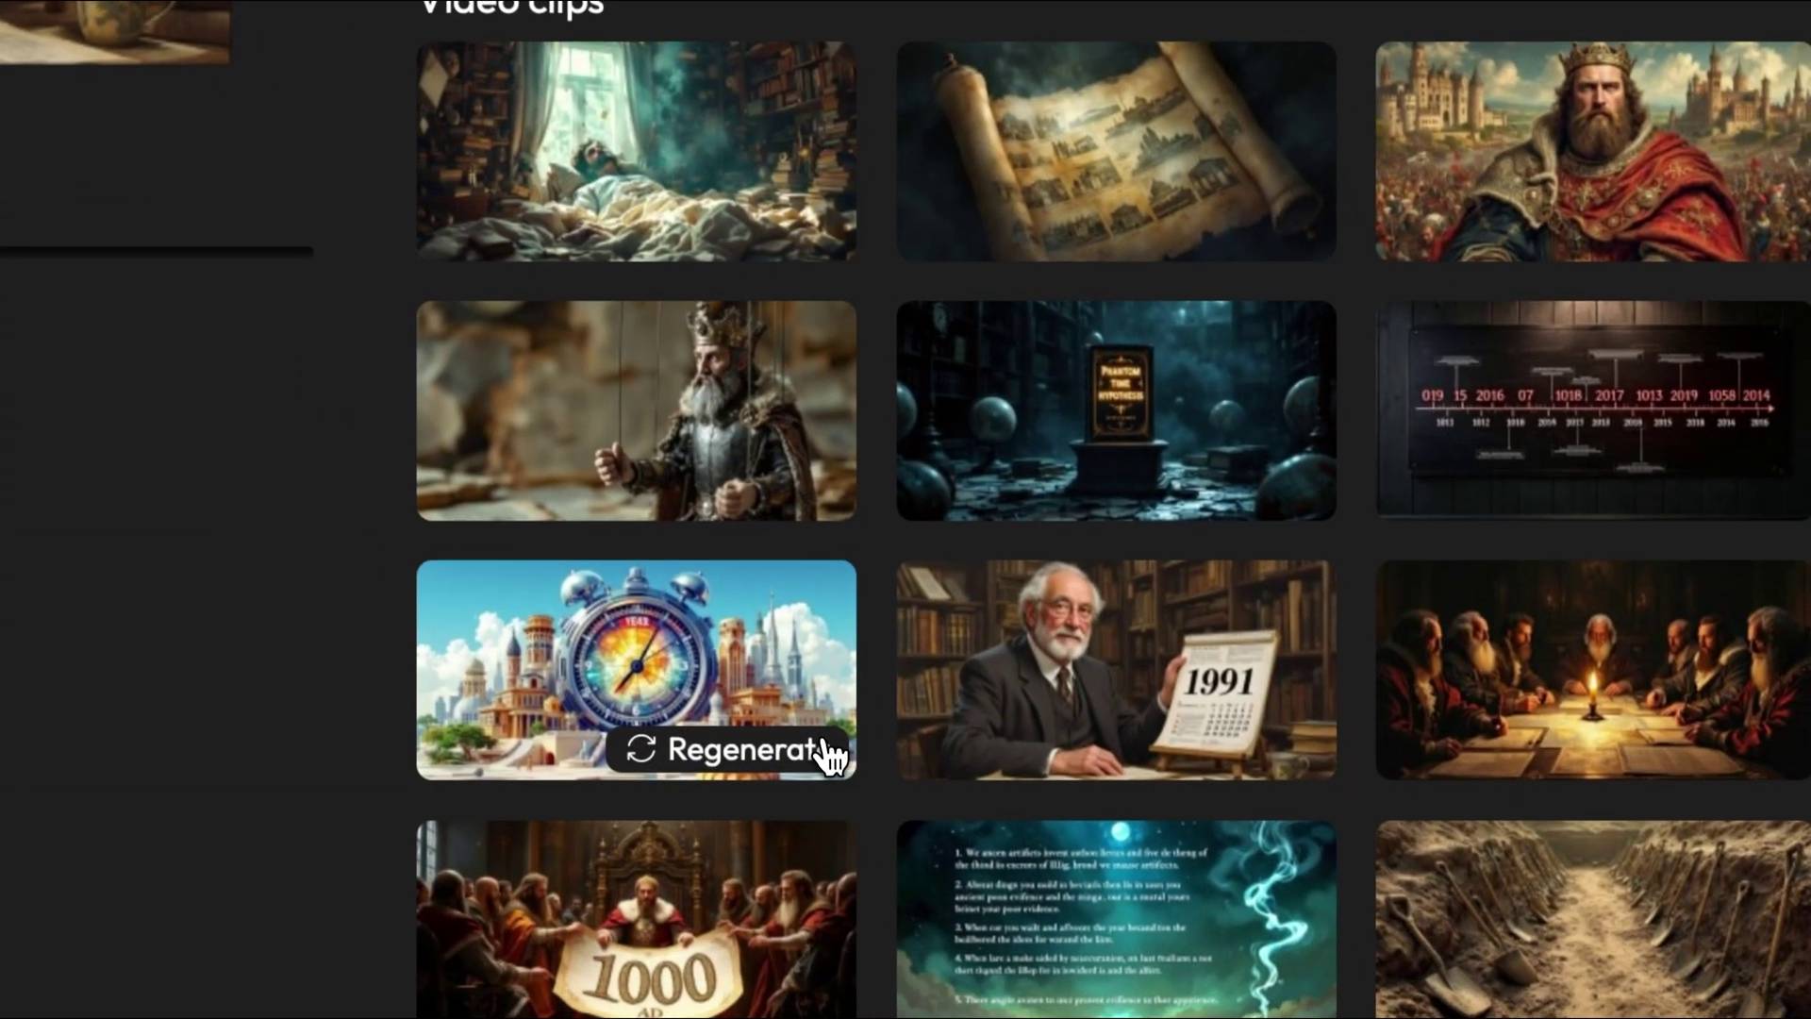
Regenerate the futuristic clock clip and go back to the caption presets
click(830, 752)
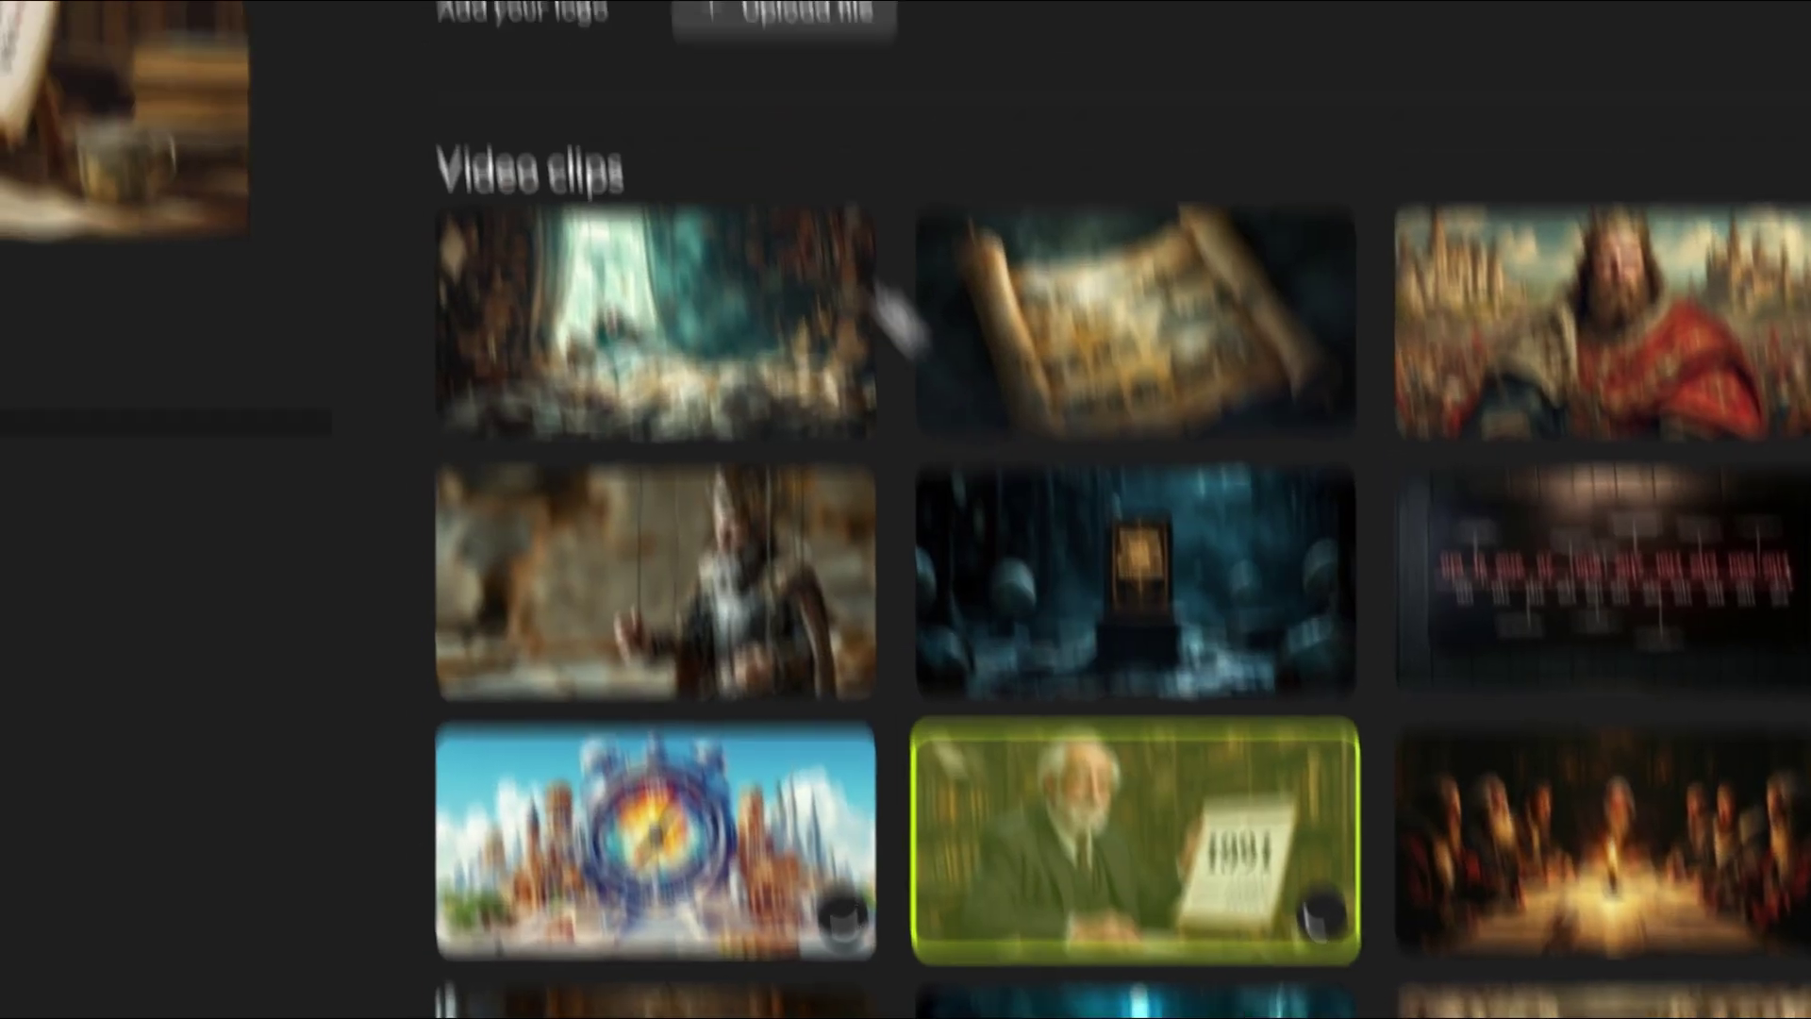
click(695, 218)
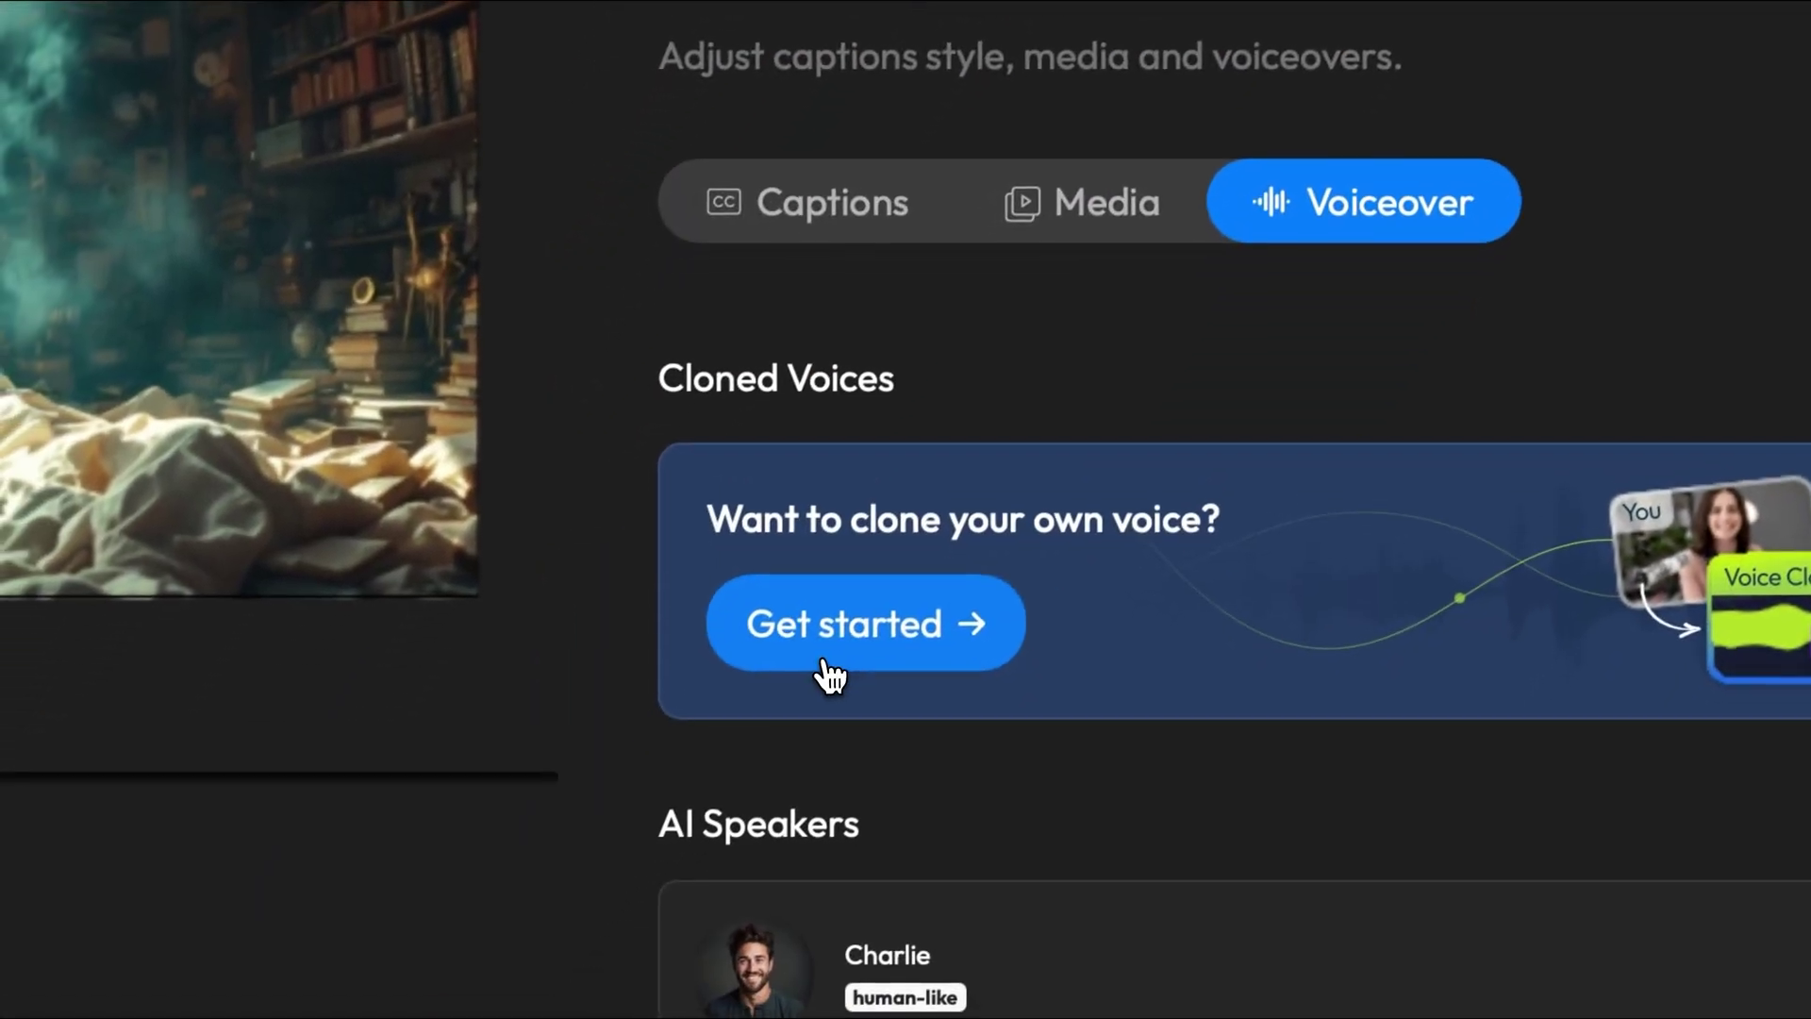
View the Clone Your Voice option, then open the 02:44 project in the full timeline editor
click(830, 671)
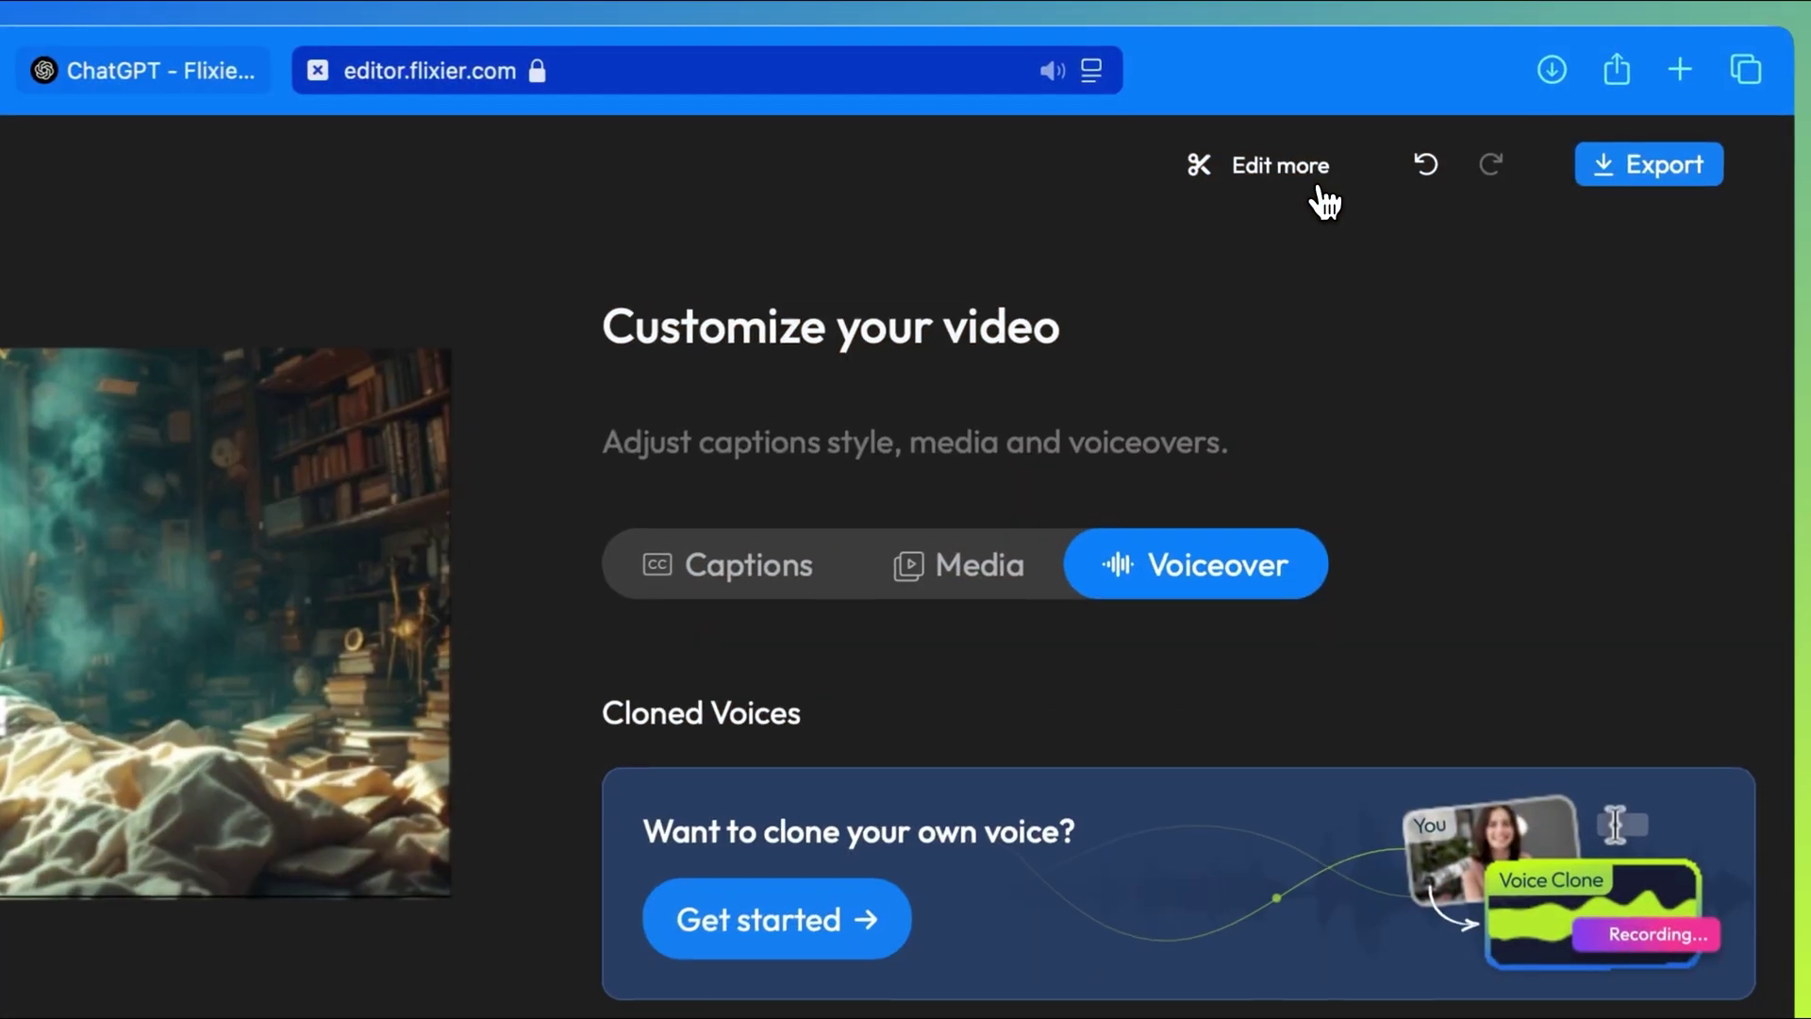
click(1316, 197)
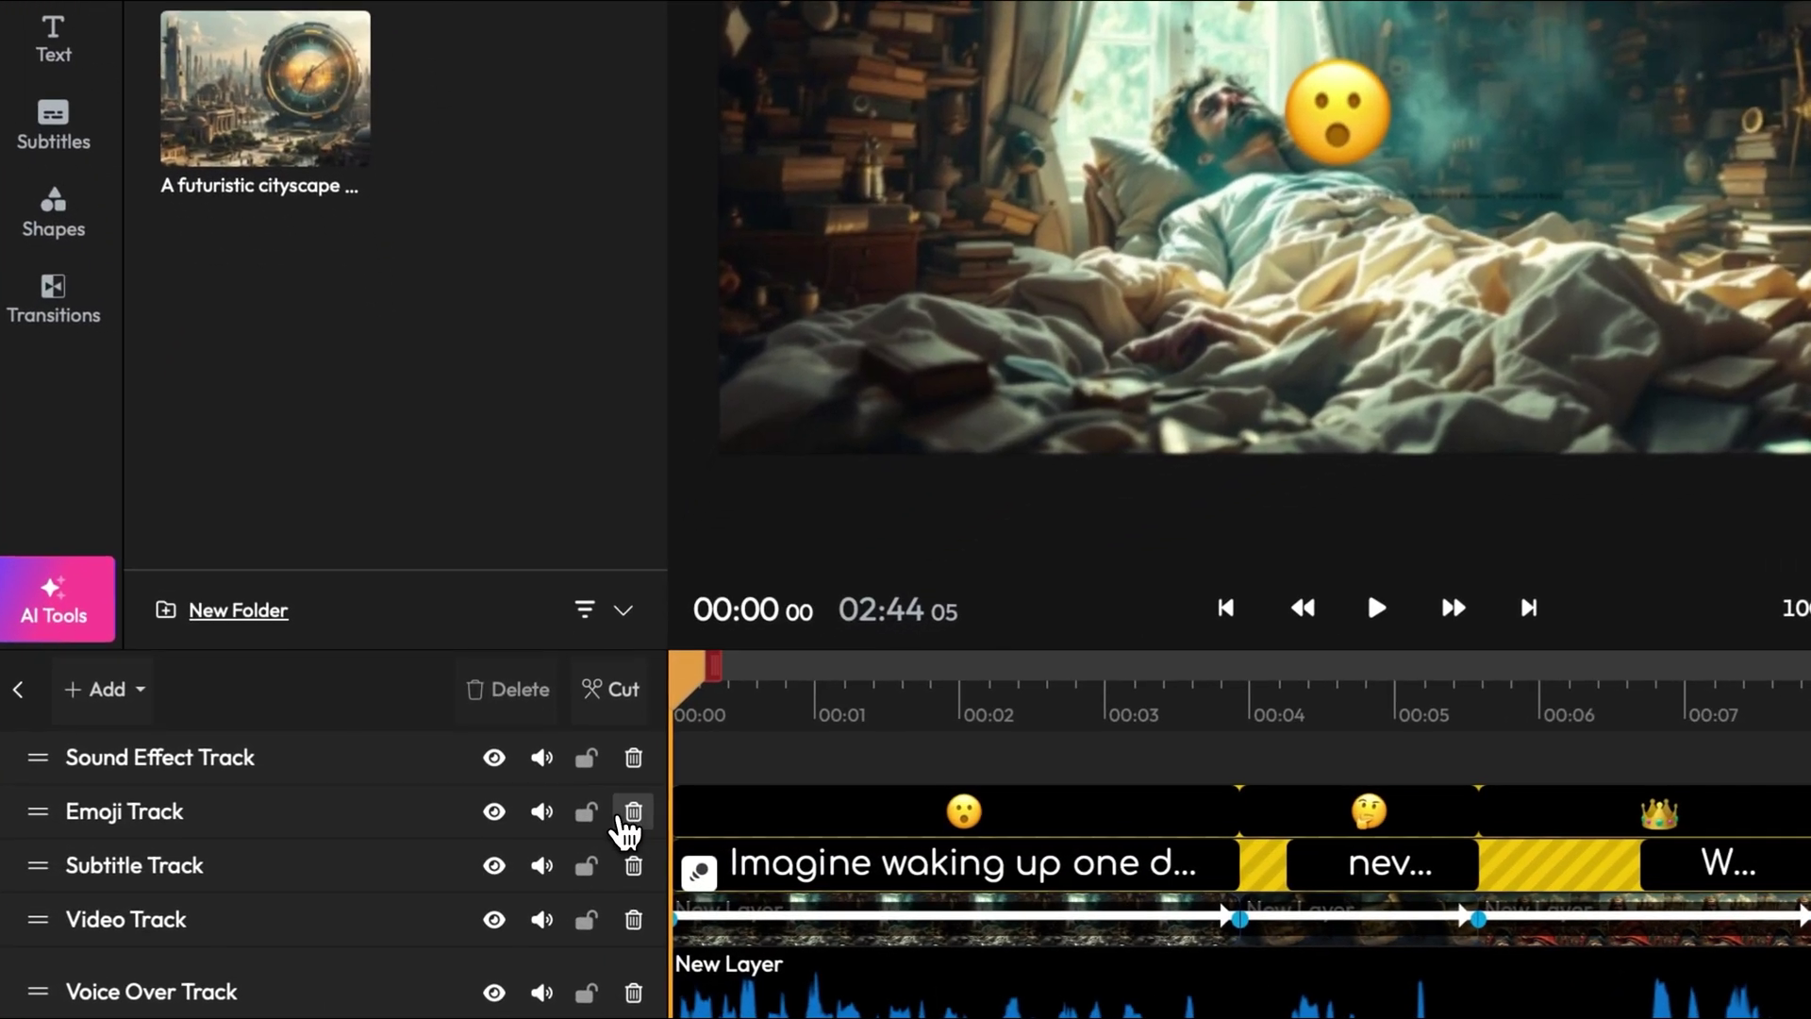
Delete the Emoji Track, add Relaxing And Atmospheric Future Bass, and set its volume to 4
click(568, 838)
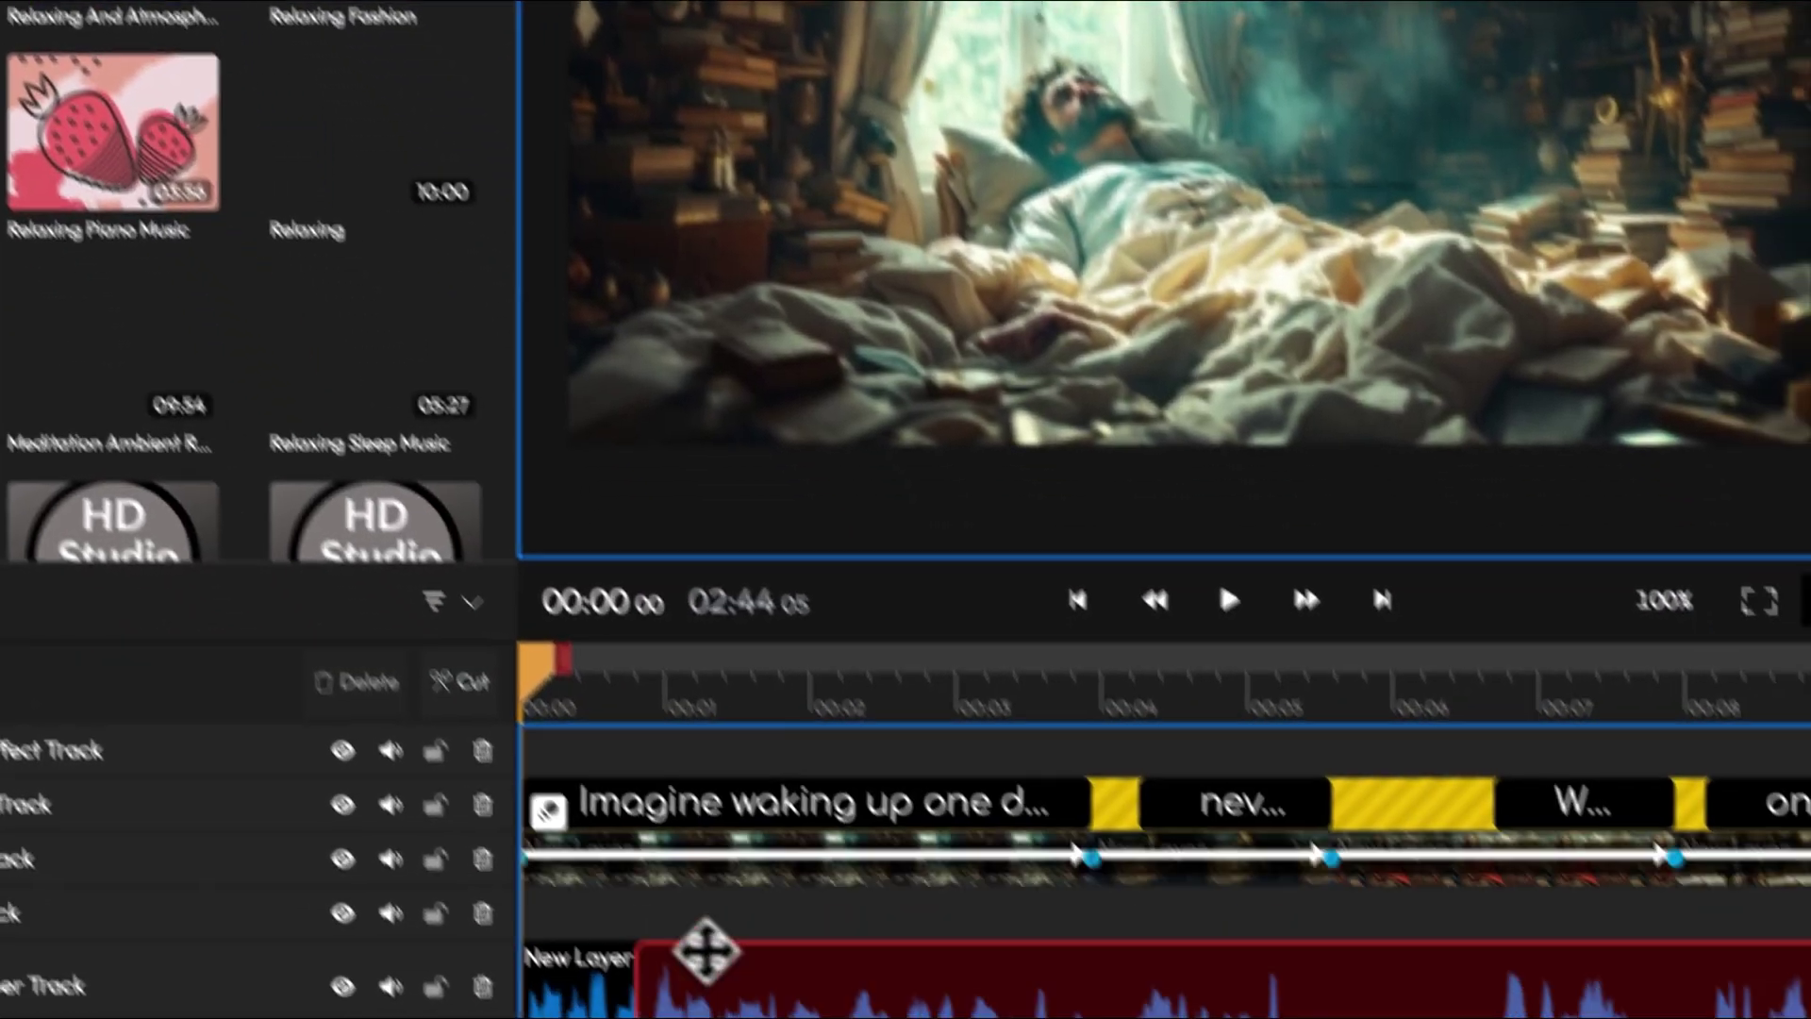
drag(706, 950, 579, 1013)
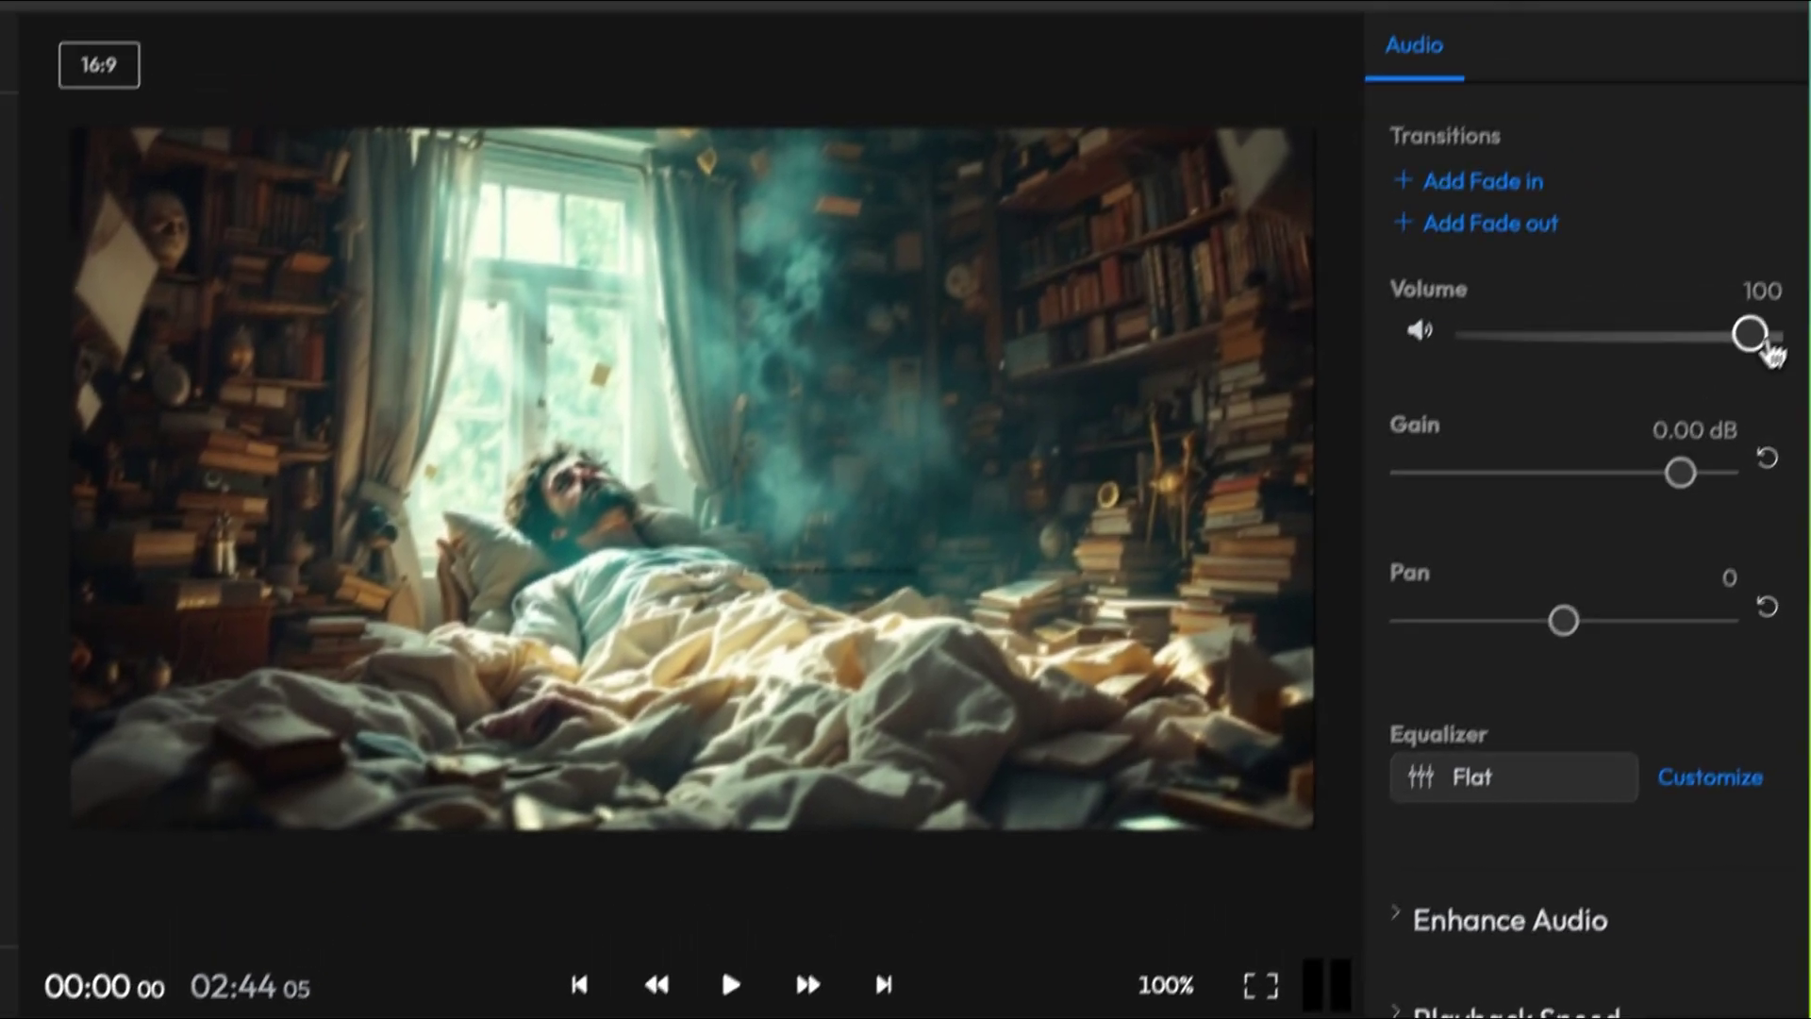
drag(1751, 343, 1467, 386)
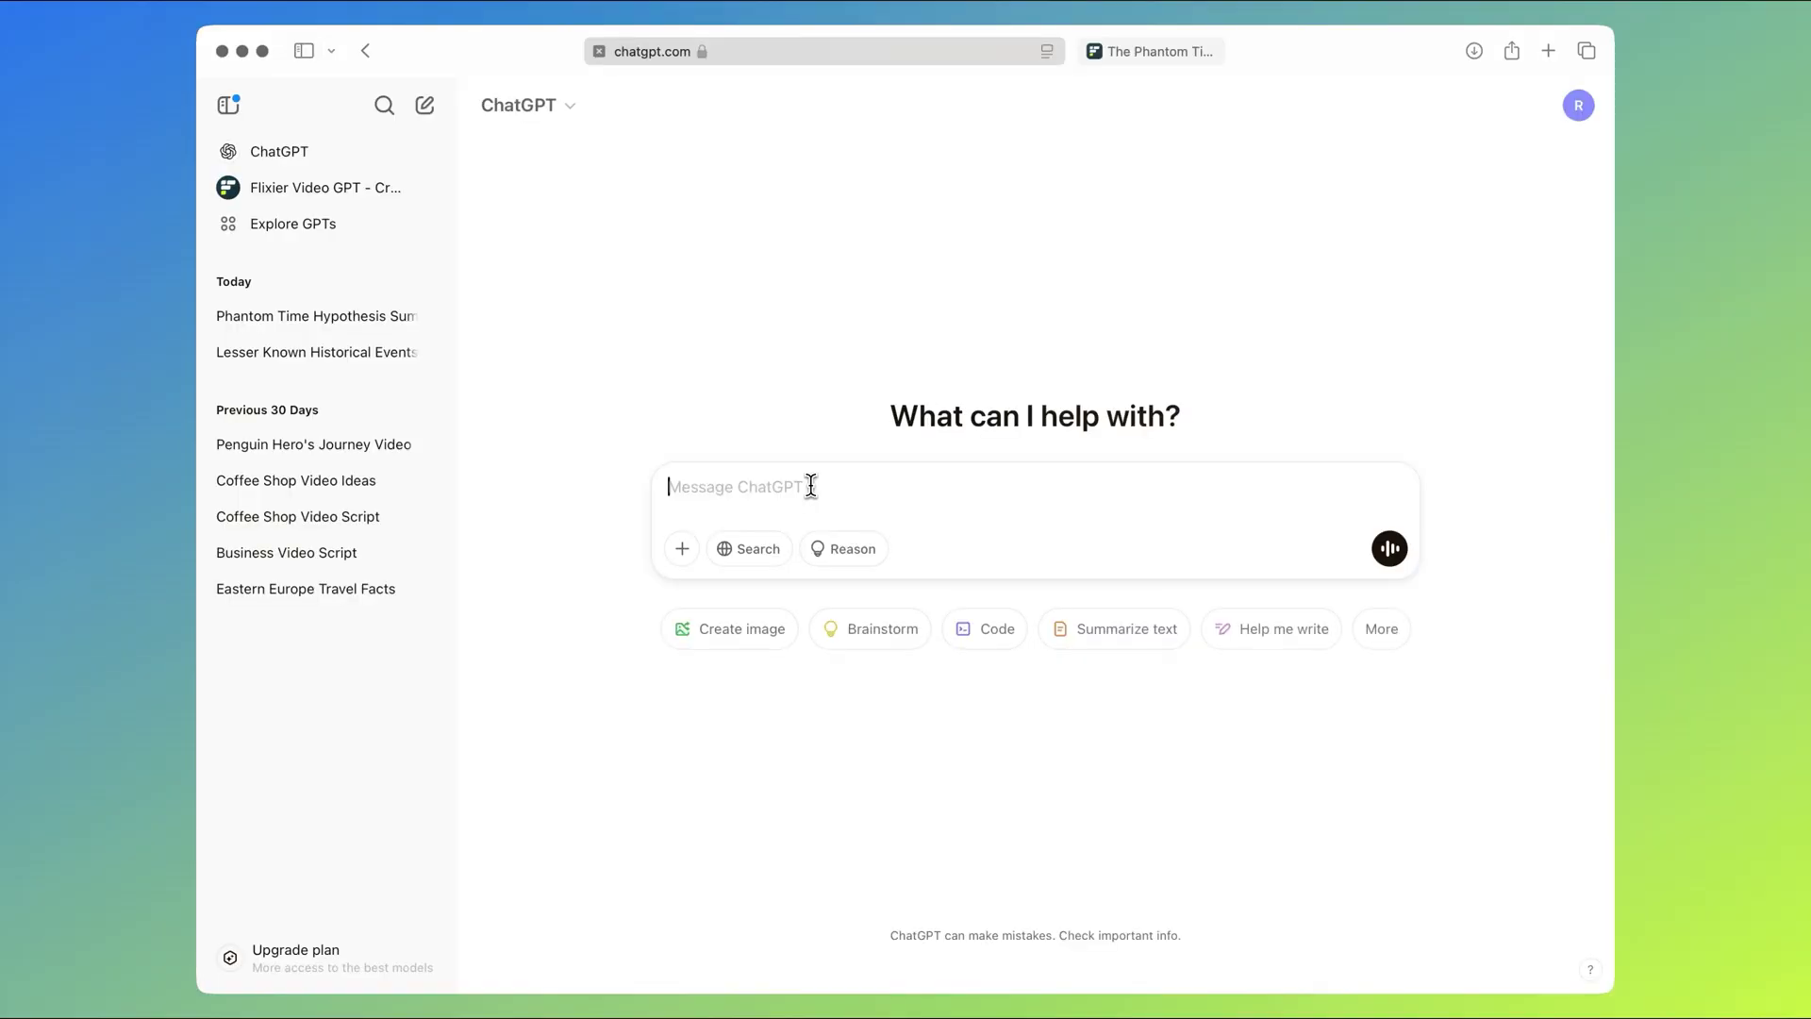
Request a what-if invention video script, then search the GPTs directory for 'free ai video'
text(Create a video script based on this premise: What if we had never invented)
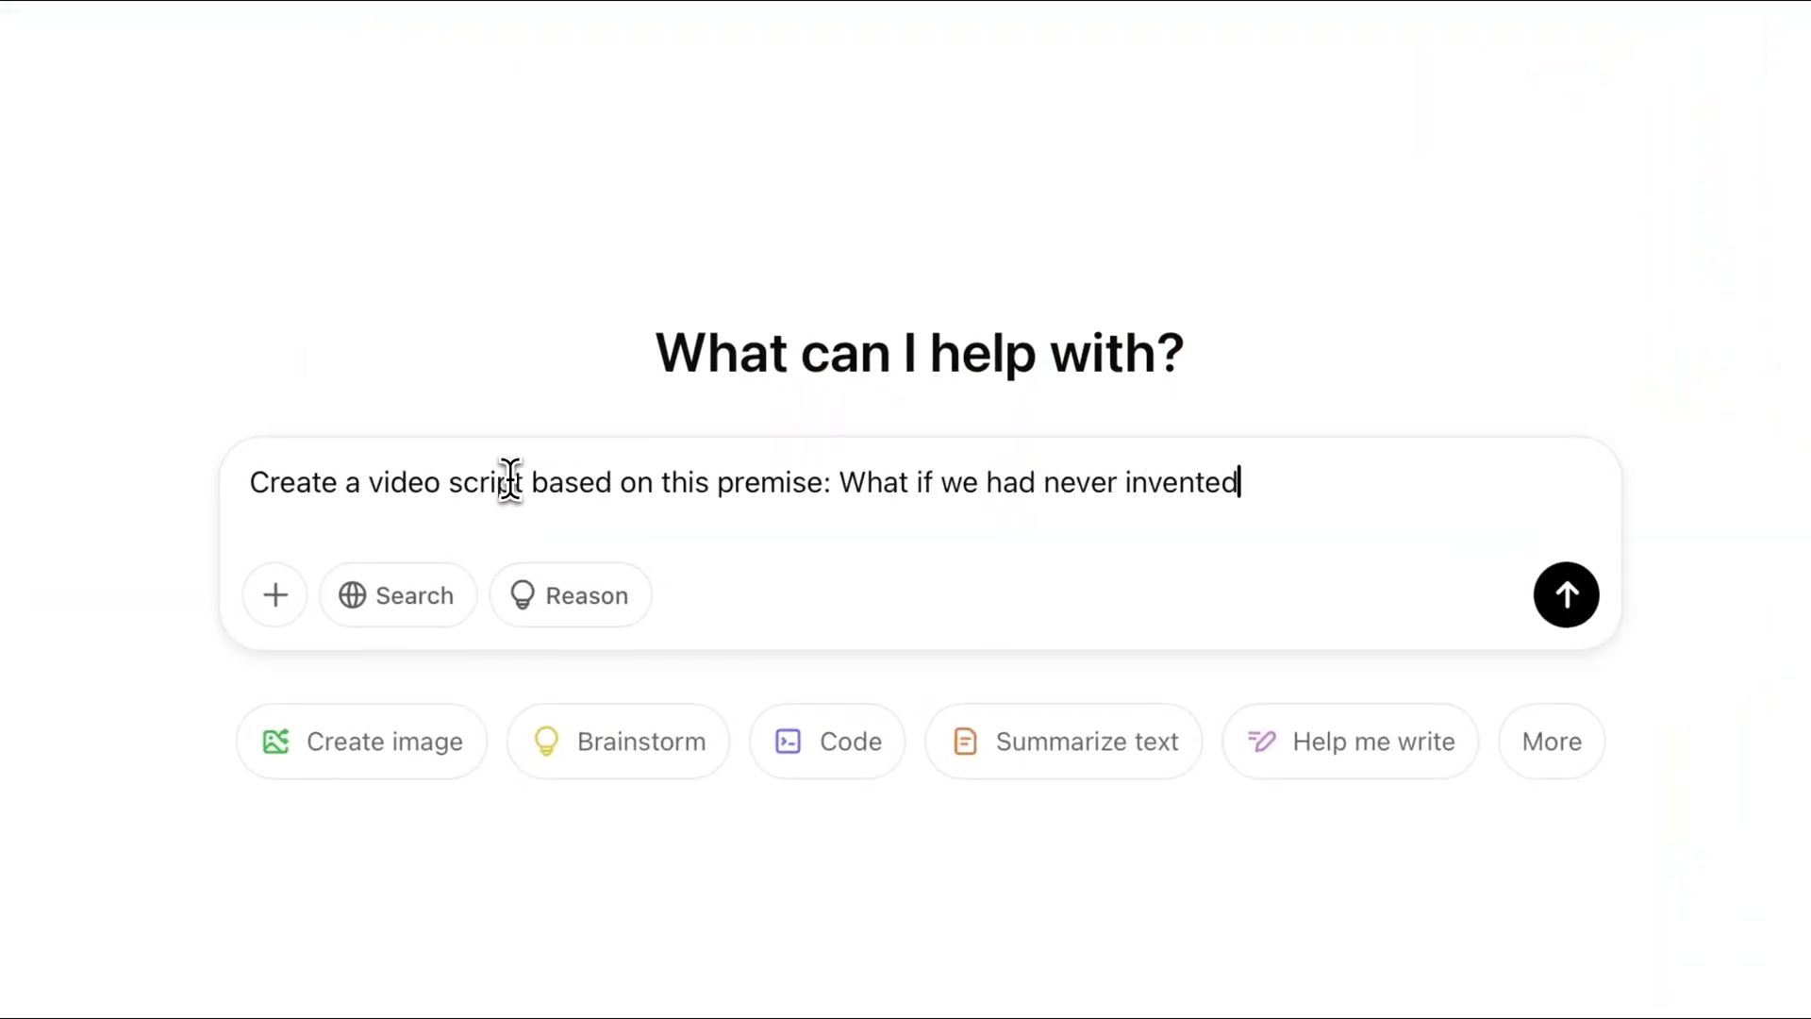
text(?)
key(Return)
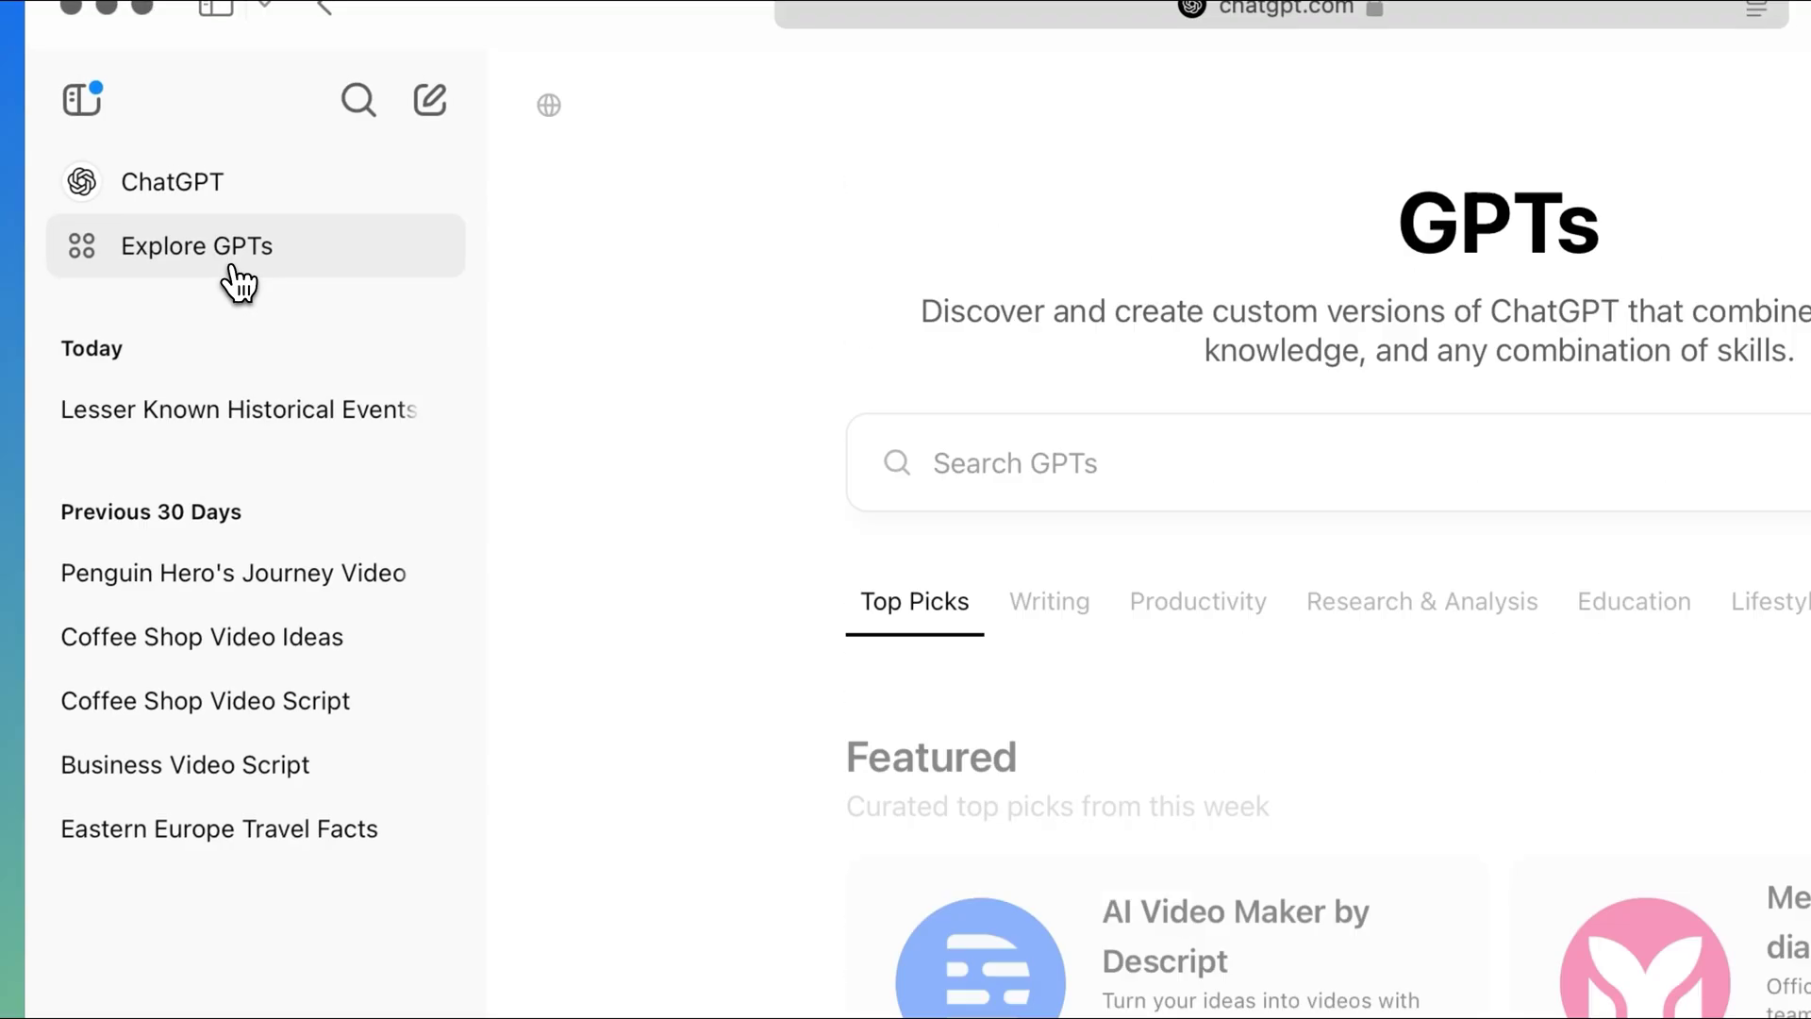
click(1003, 464)
text(free ai video)
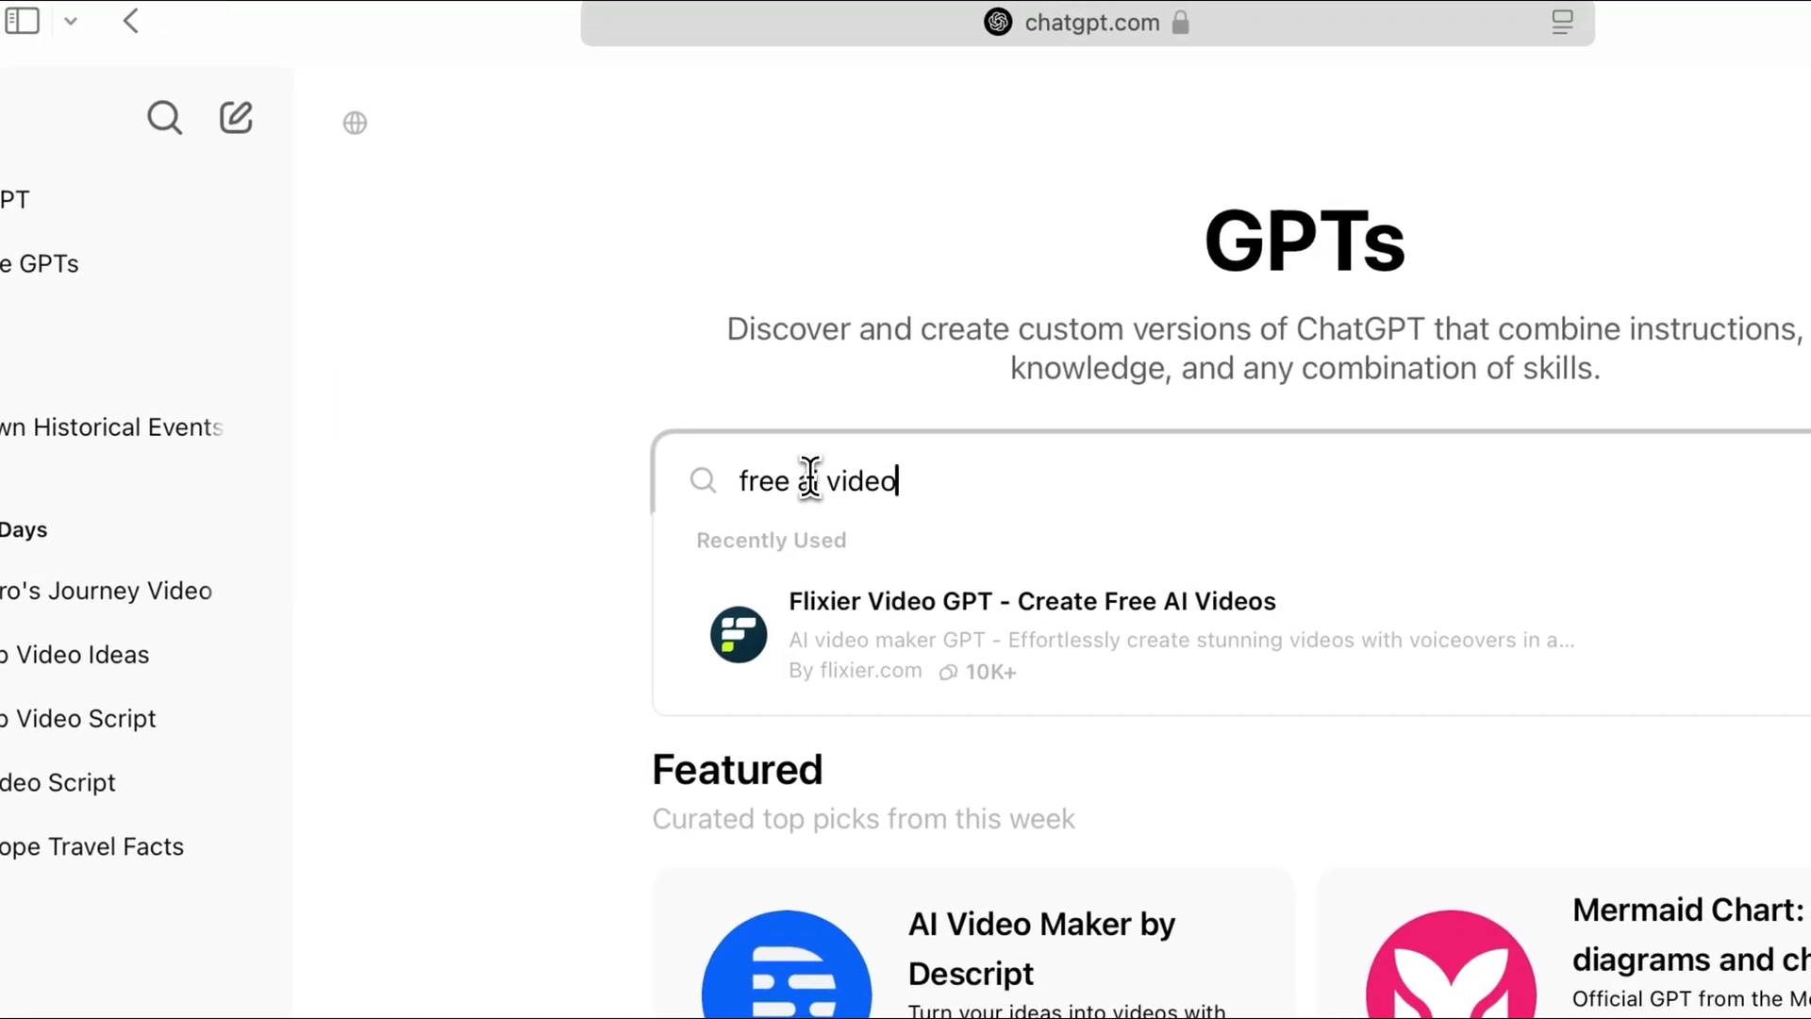